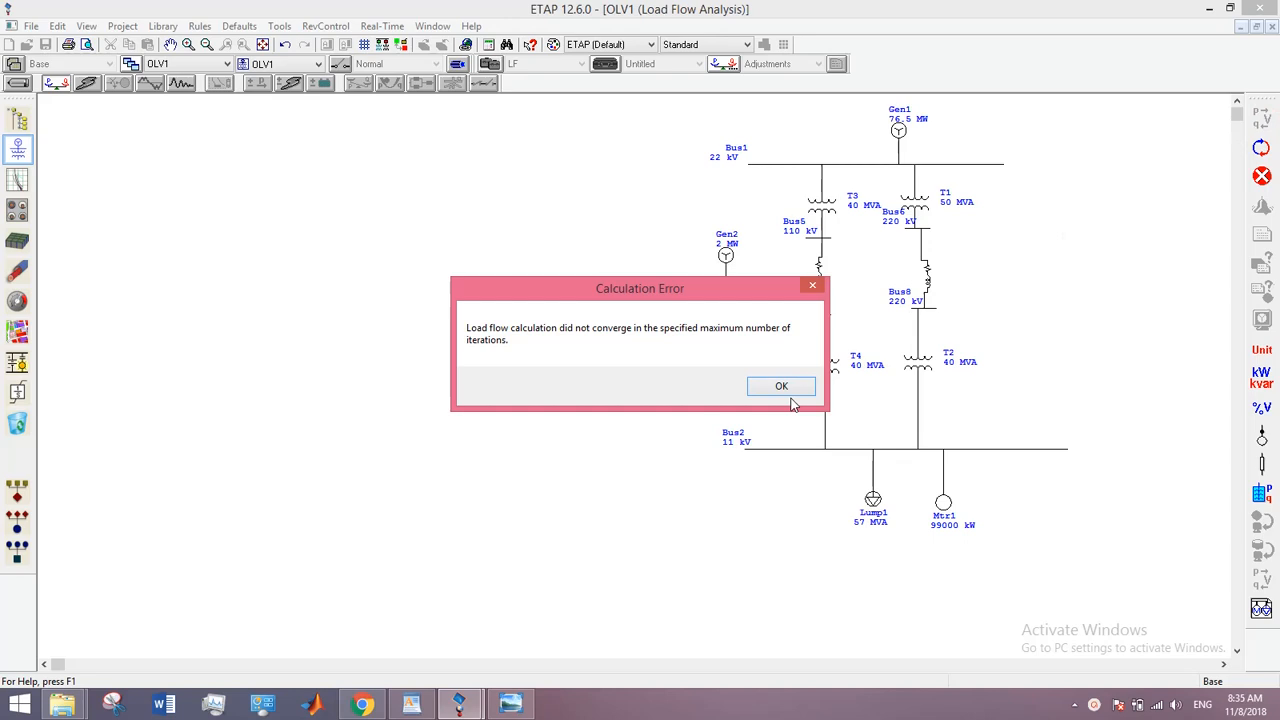
Raise the load flow study case's maximum iterations to 1000 and rerun the load flow with Adaptive Newton-Raphson
click(781, 387)
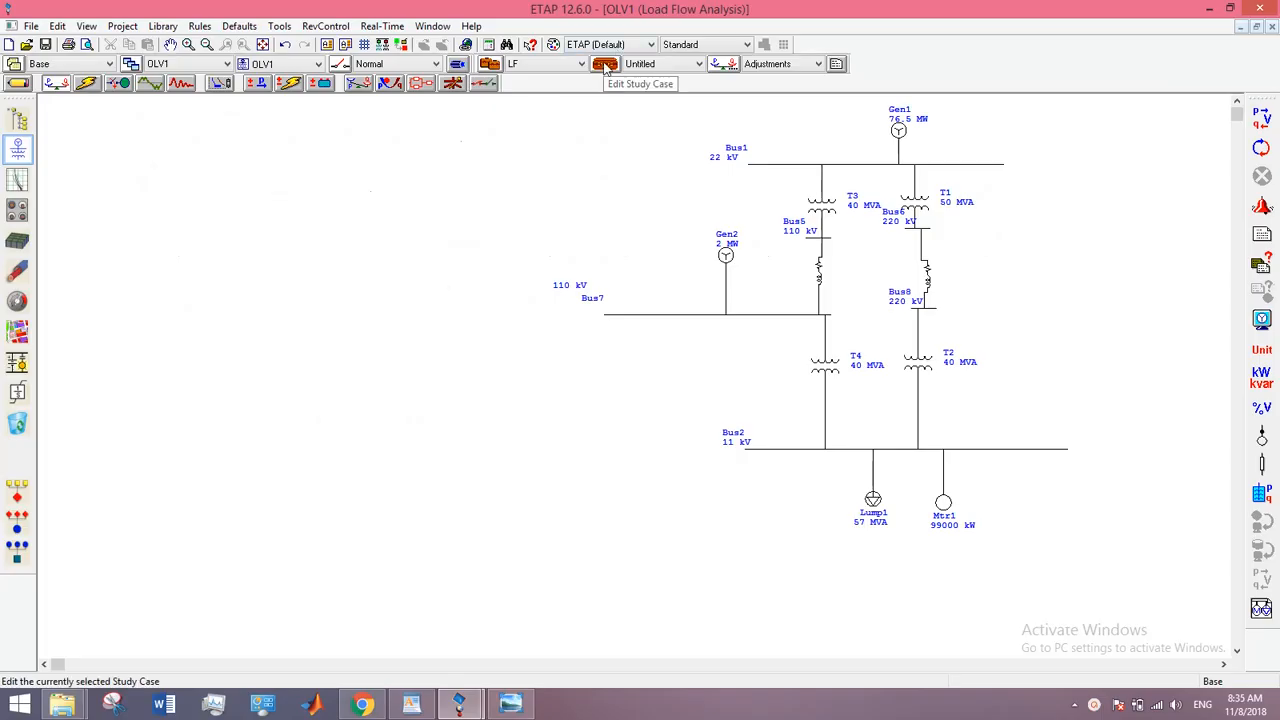
click(605, 65)
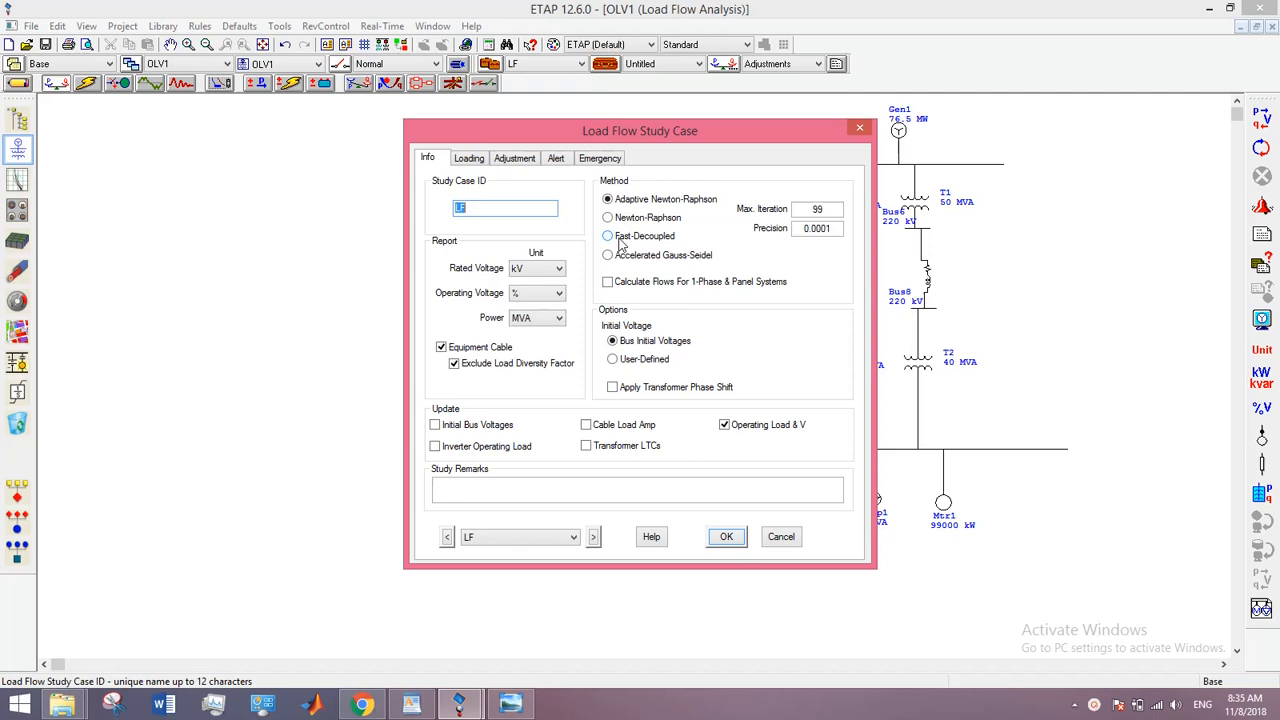
double_click(820, 210)
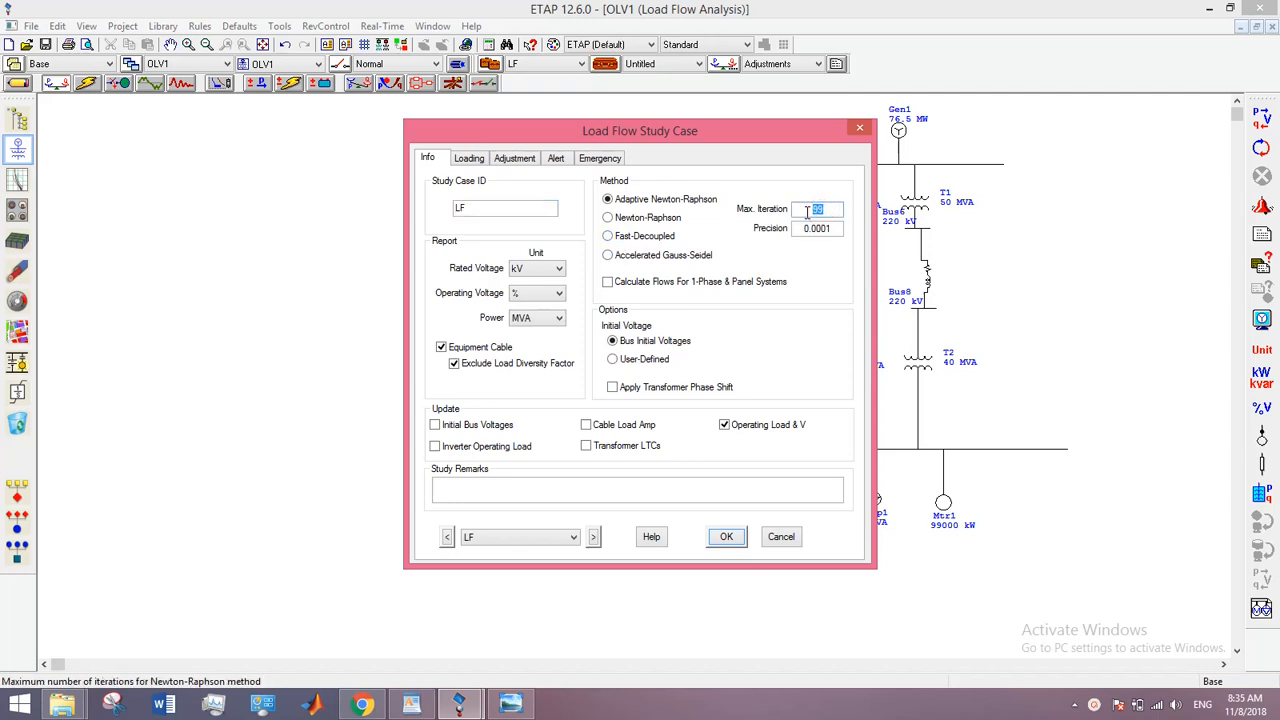
key(Return)
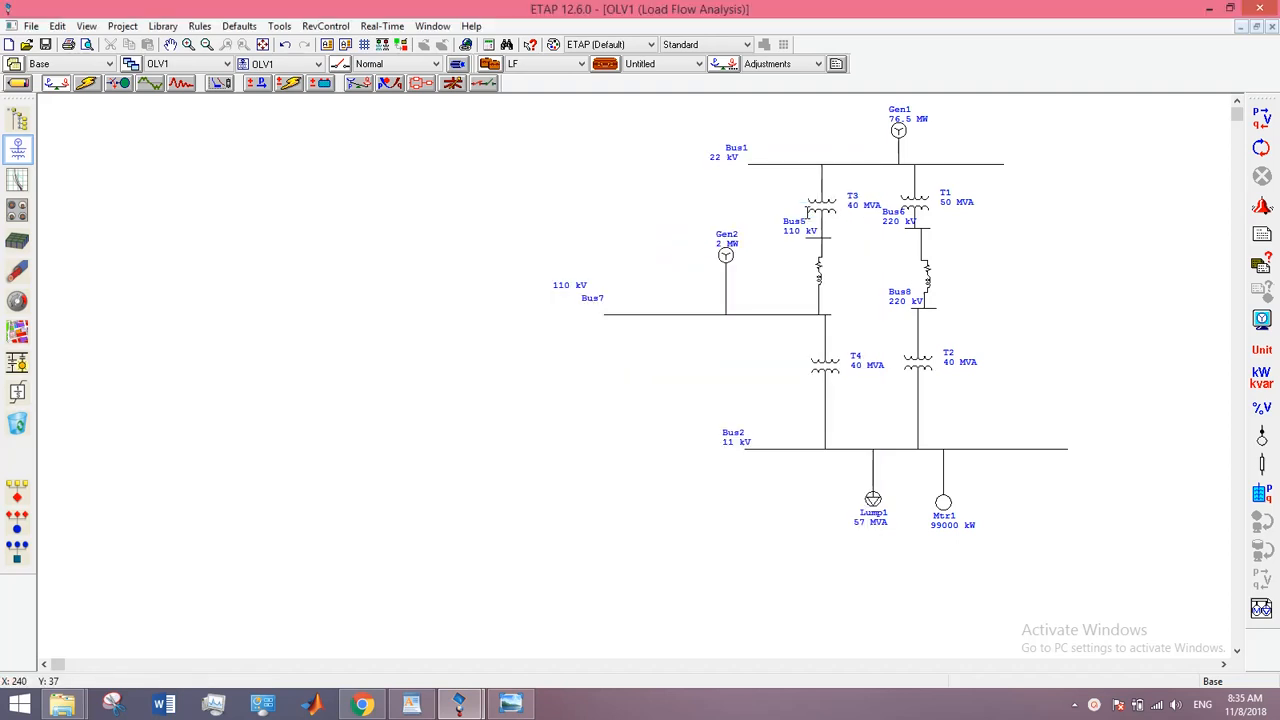
click(1263, 119)
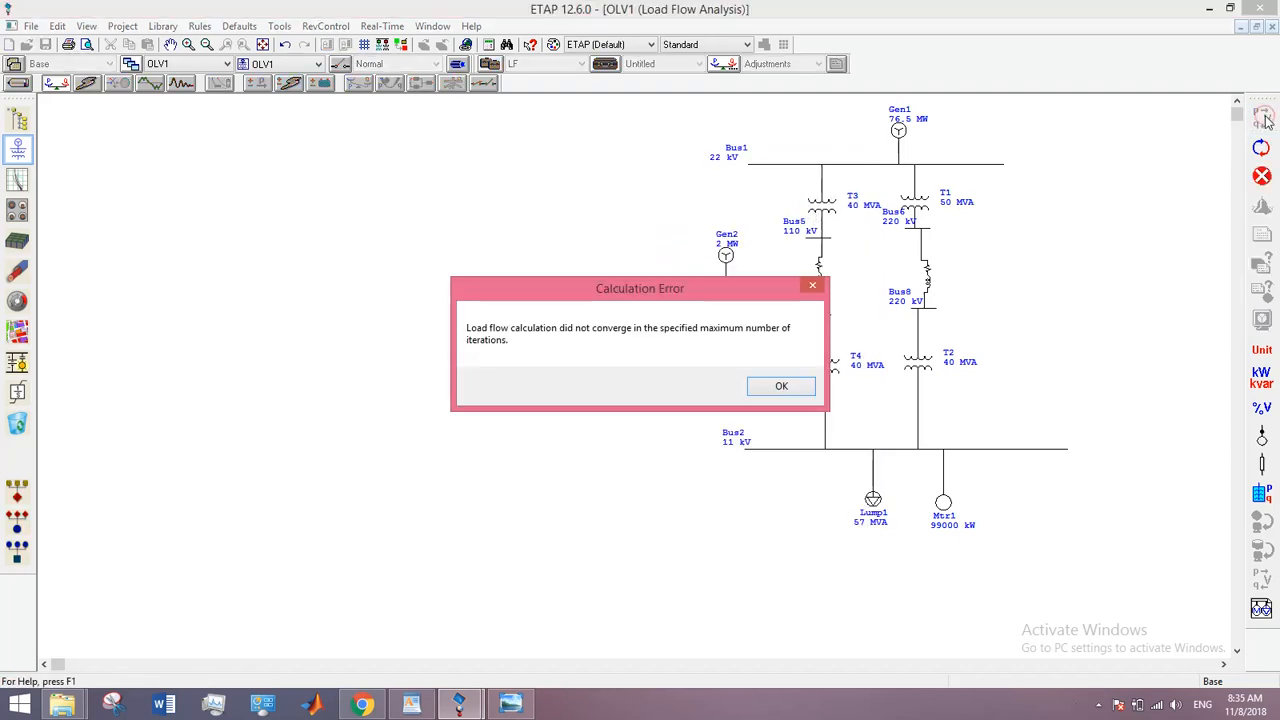
click(775, 387)
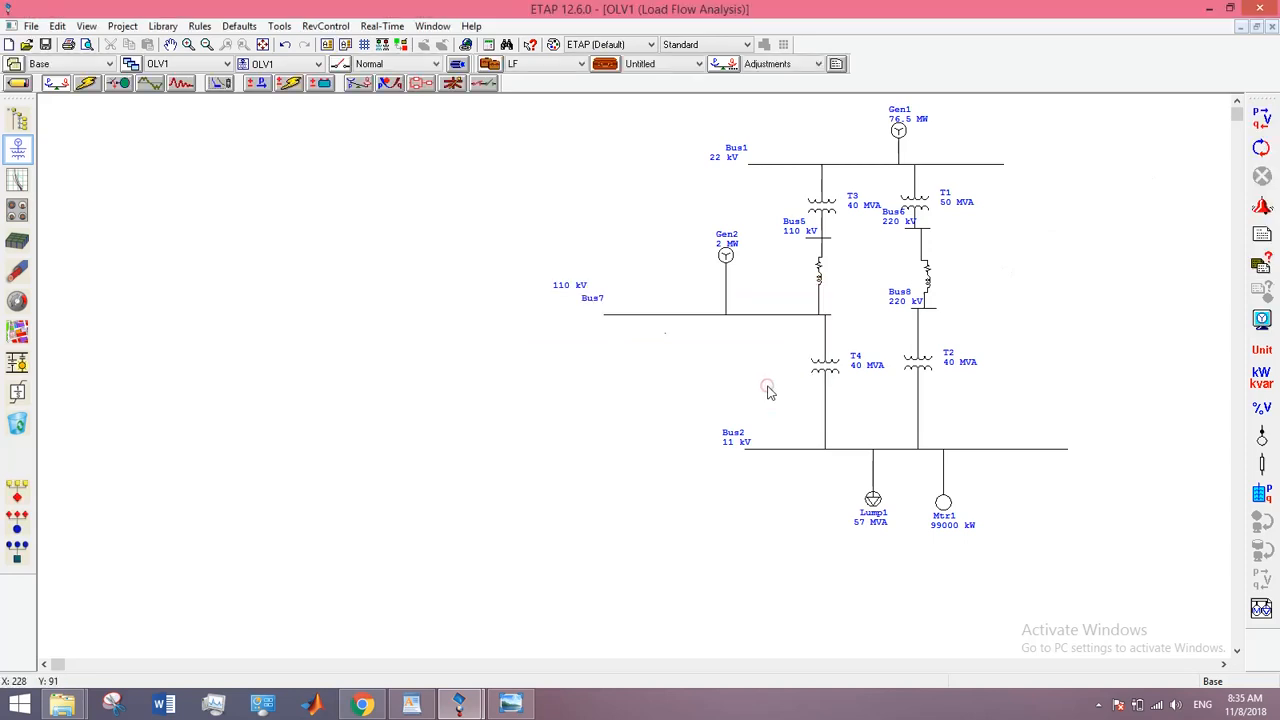
Switch the study case's solution method to Newton-Raphson and run the load flow
click(605, 64)
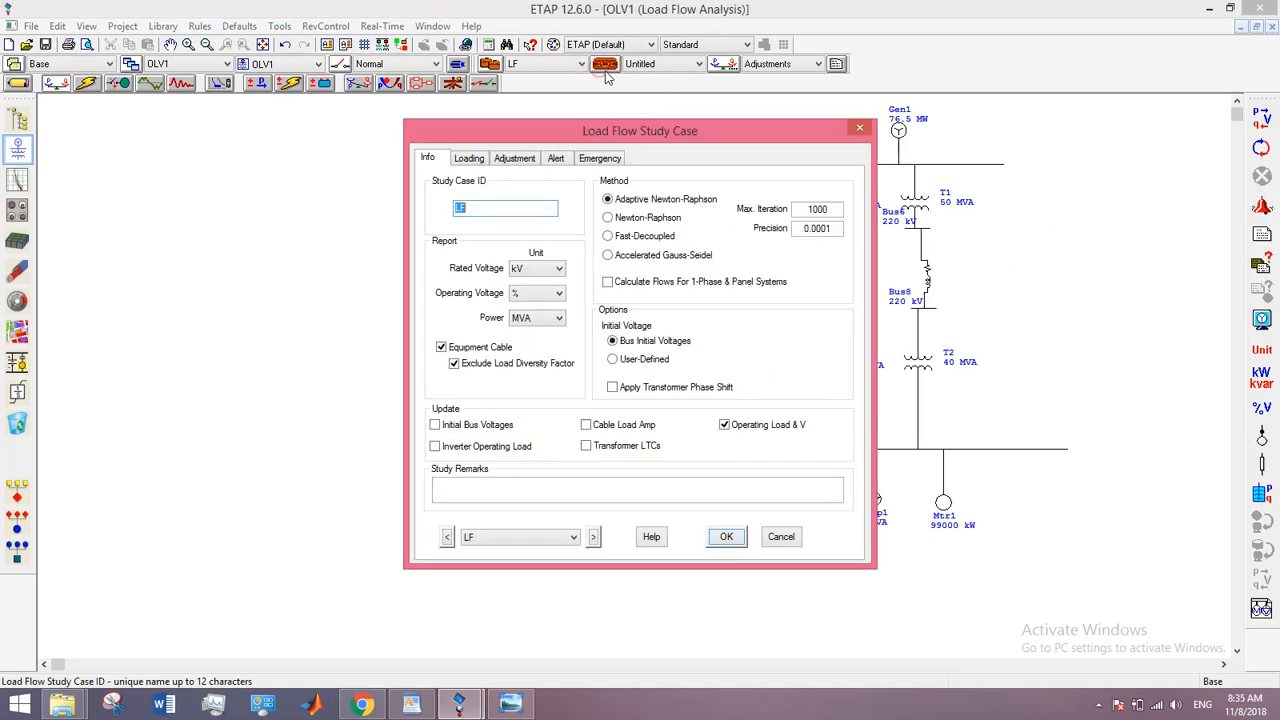
click(608, 218)
key(Return)
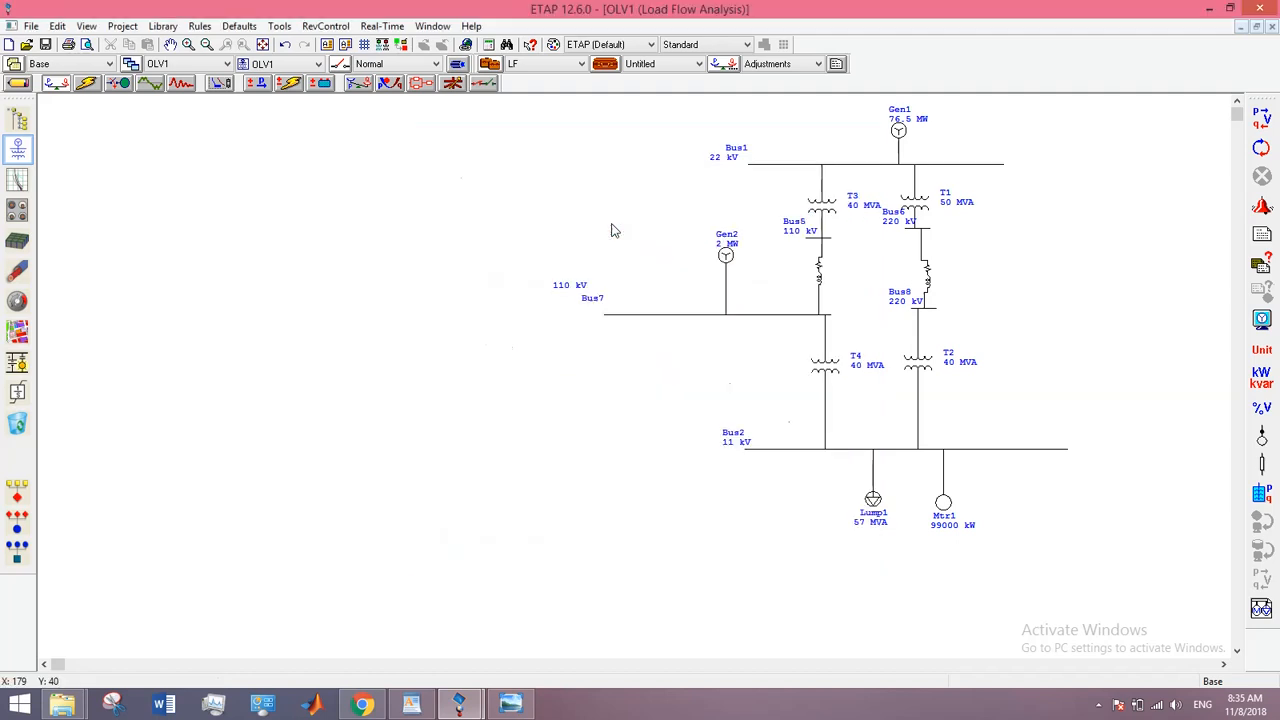
click(1263, 118)
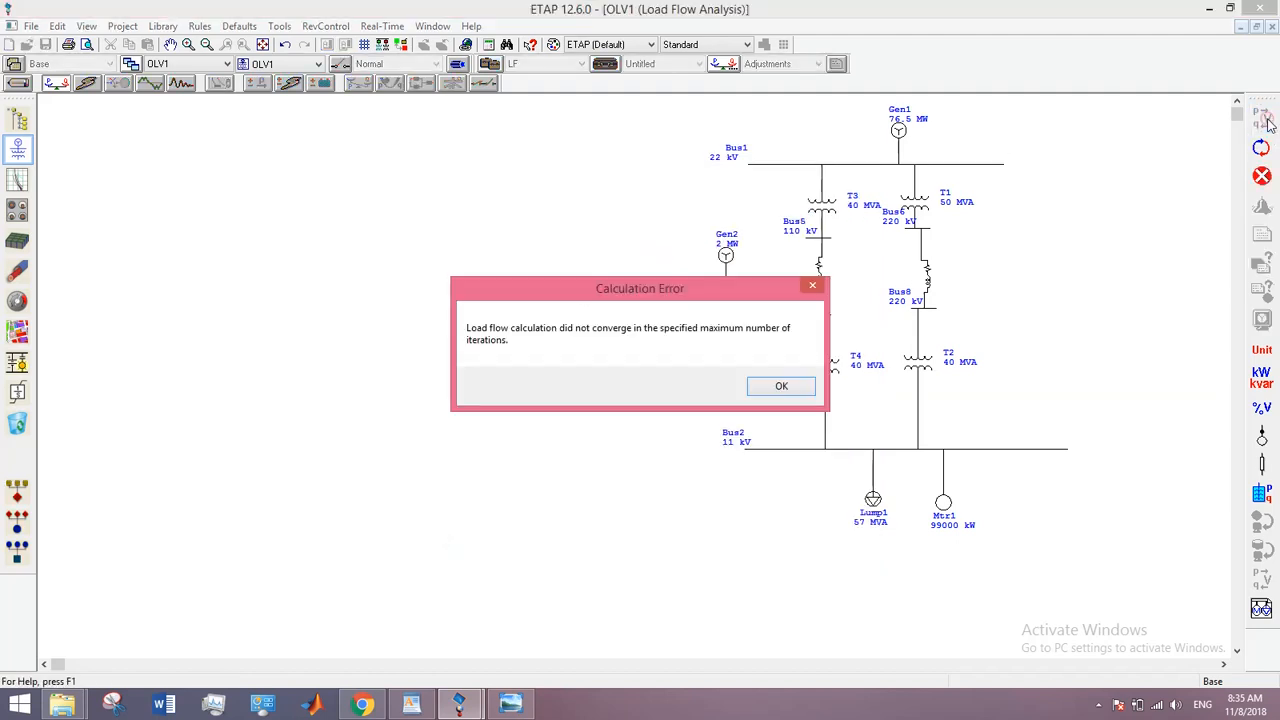
key(Return)
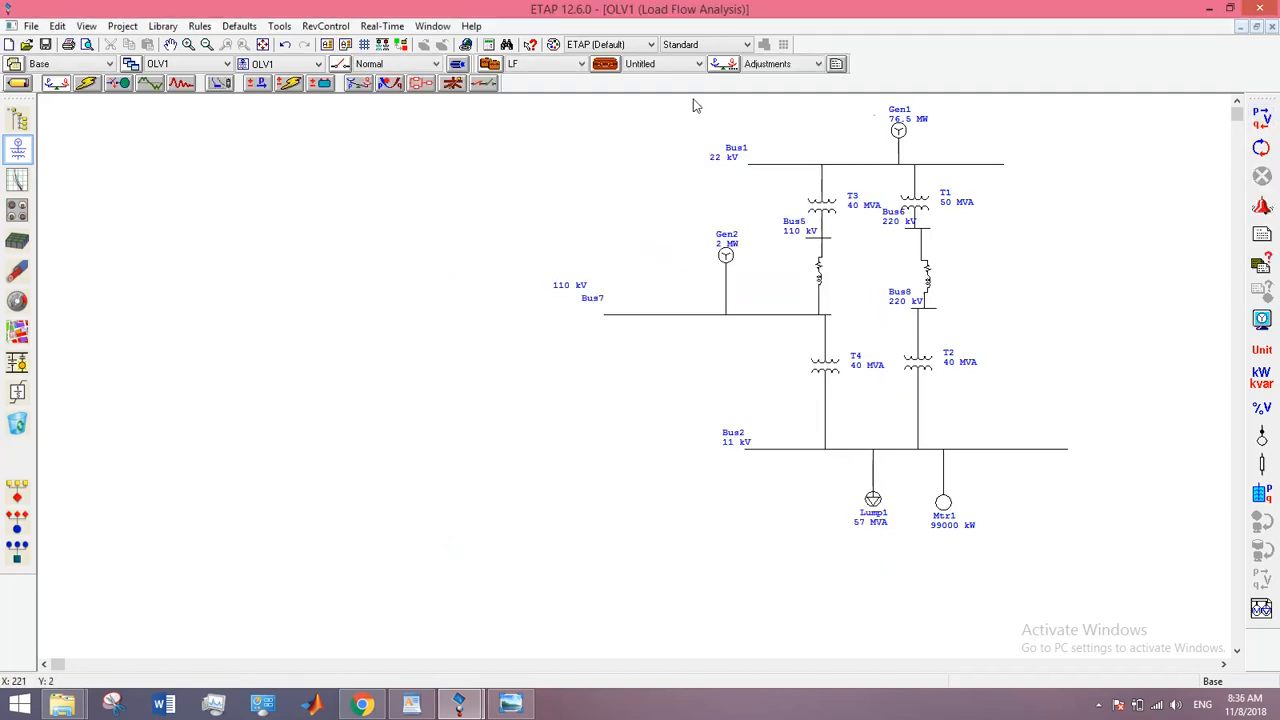
Switch the study case's solution method to Fast-Decoupled and run the load flow
click(603, 64)
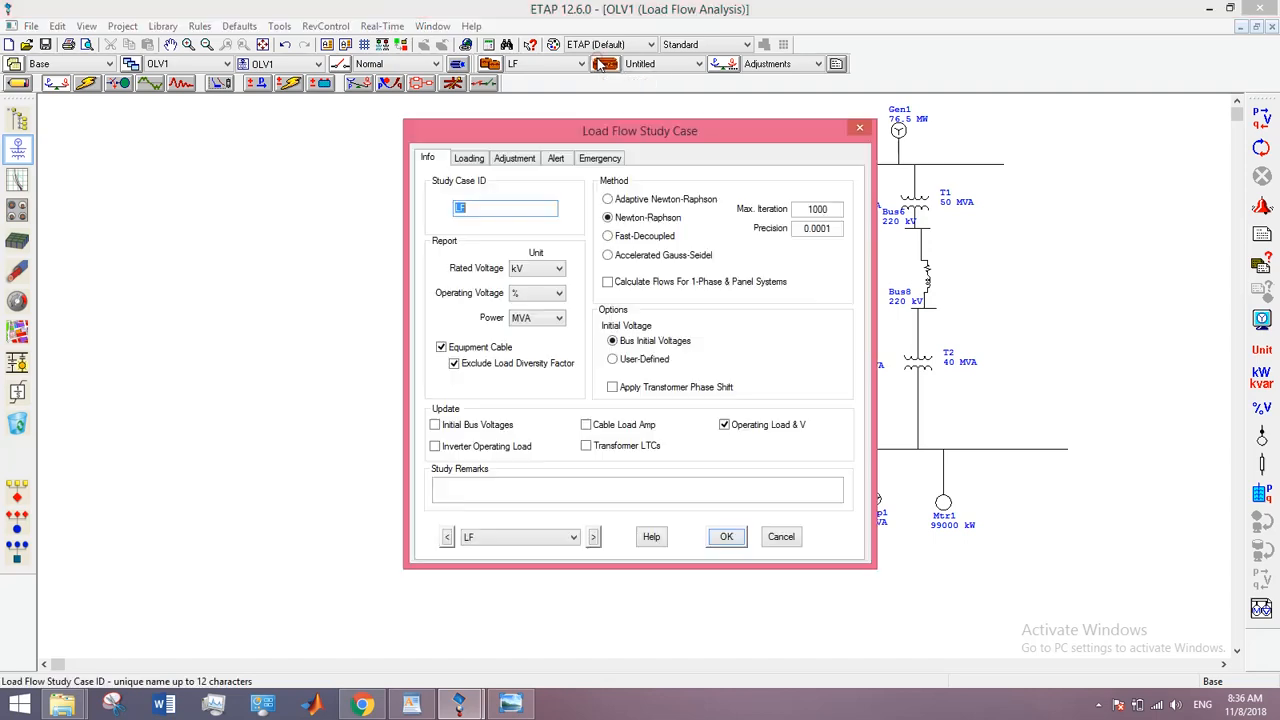
click(632, 240)
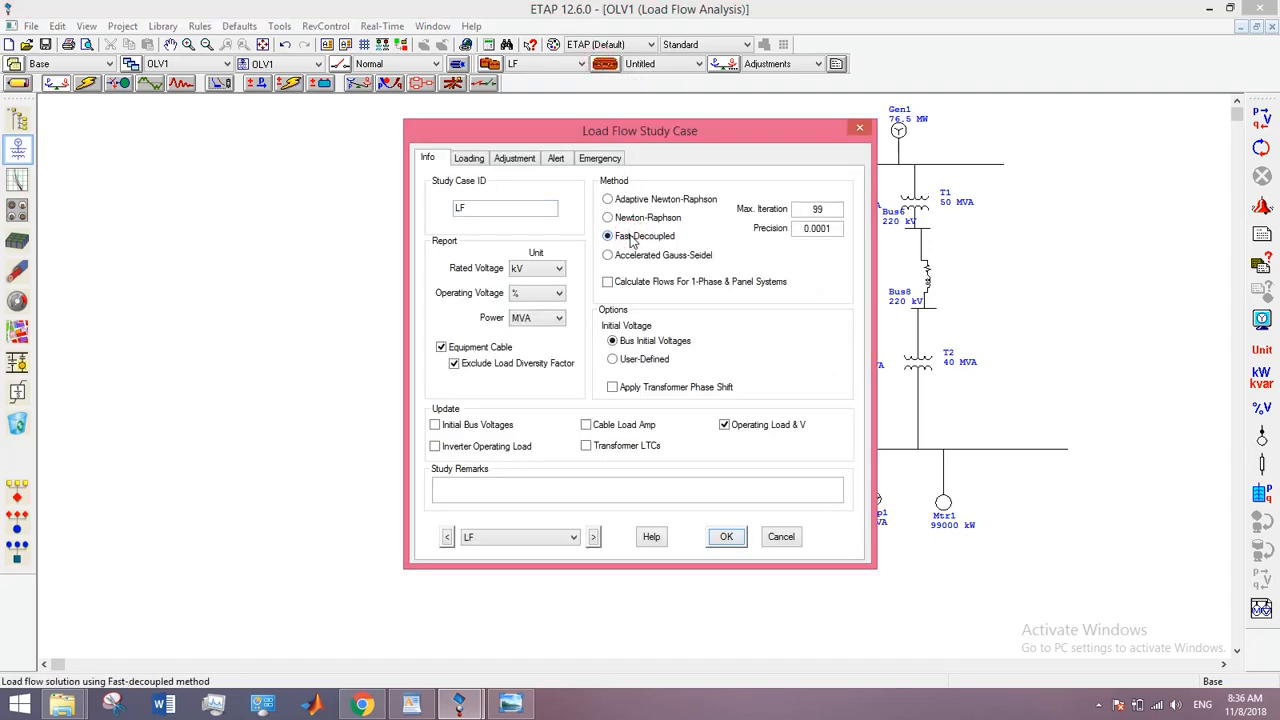
key(Return)
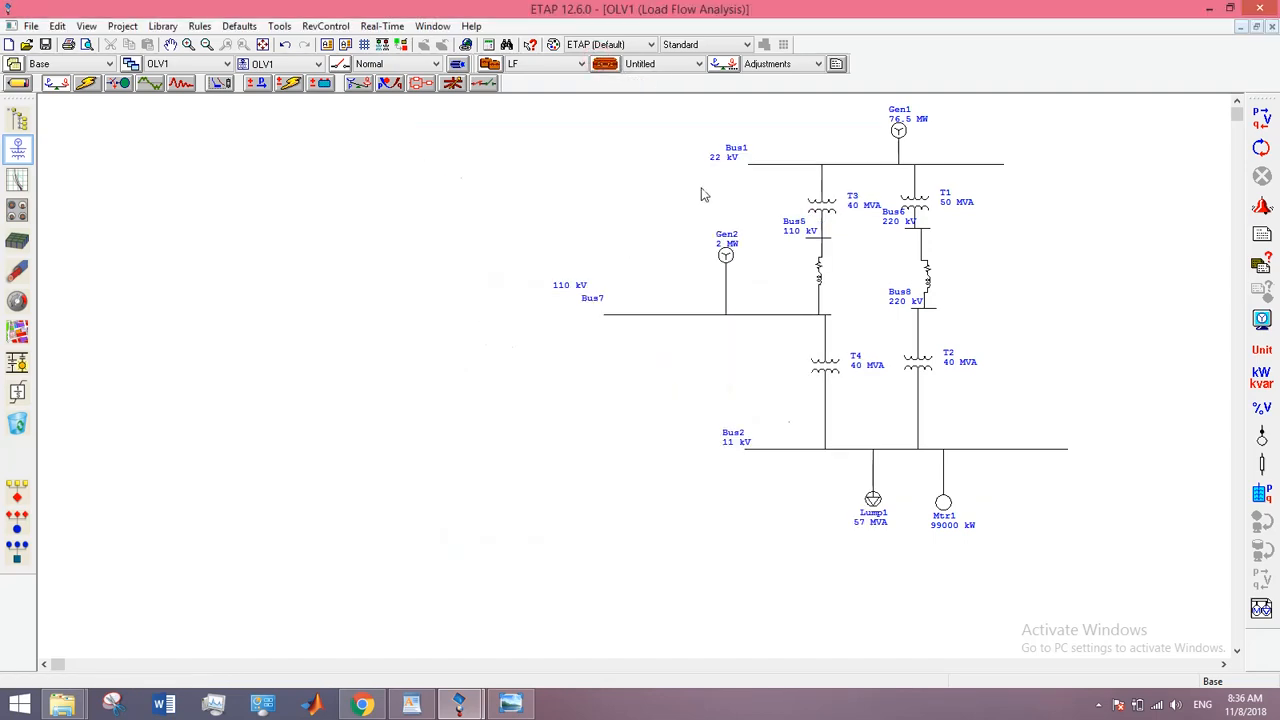
click(1259, 127)
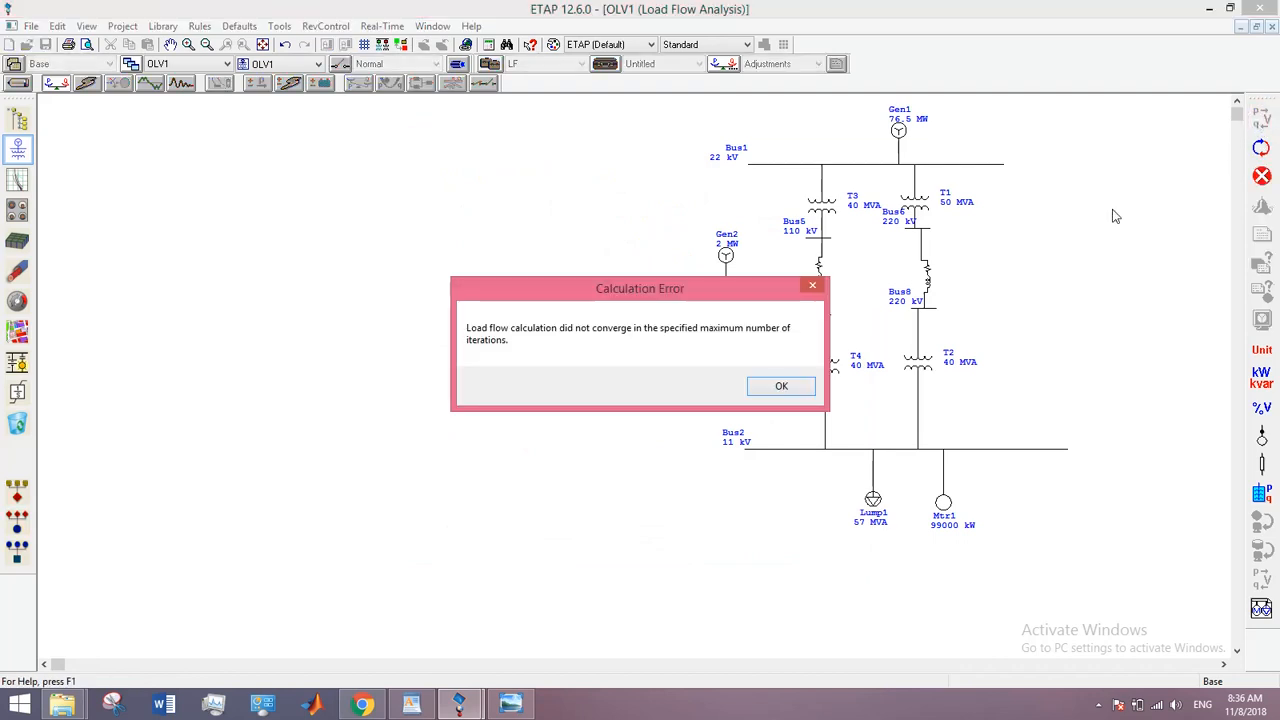
click(806, 388)
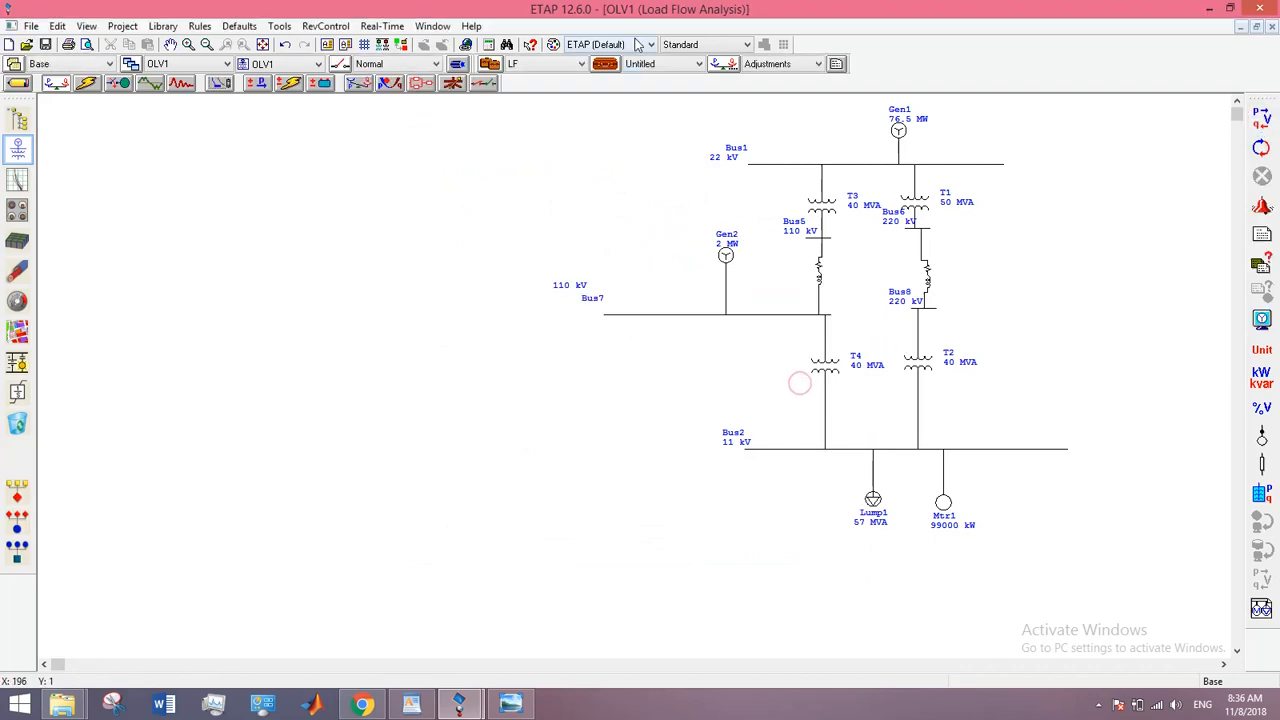
Set the Fast-Decoupled method's maximum iterations to 1000 and rerun the load flow
click(605, 64)
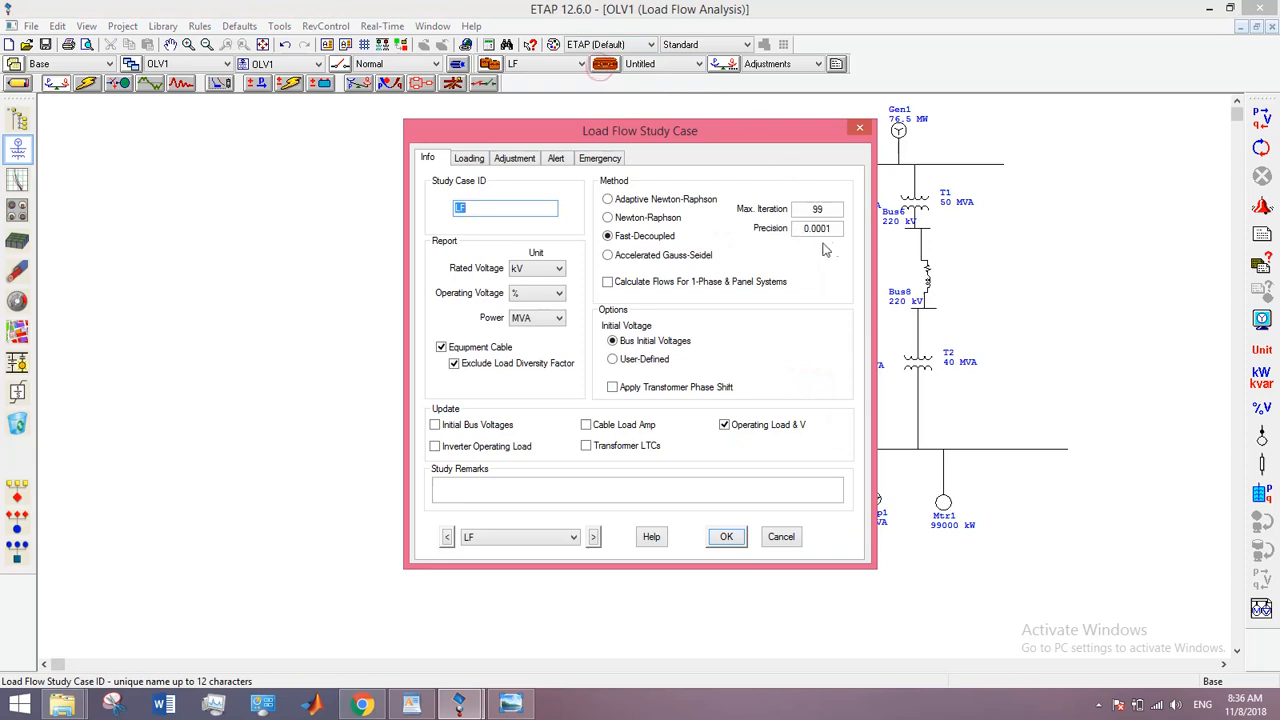
drag(826, 211, 797, 211)
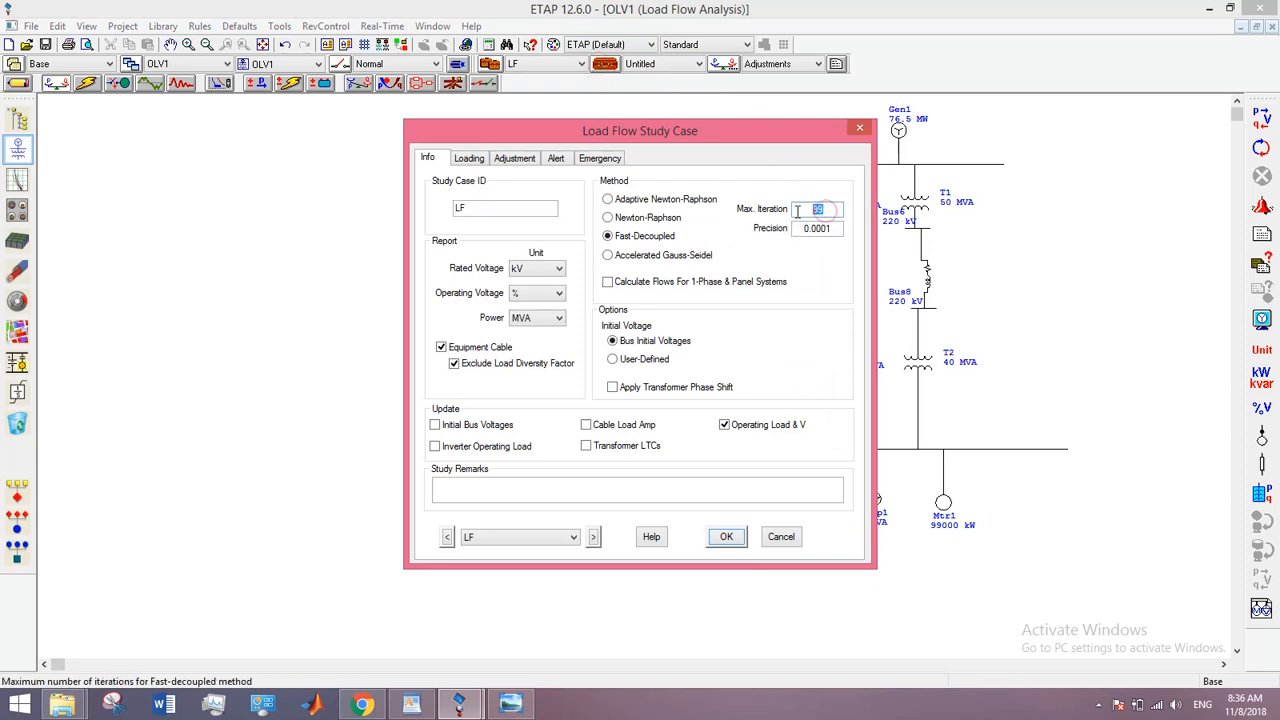
text(1000)
key(Return)
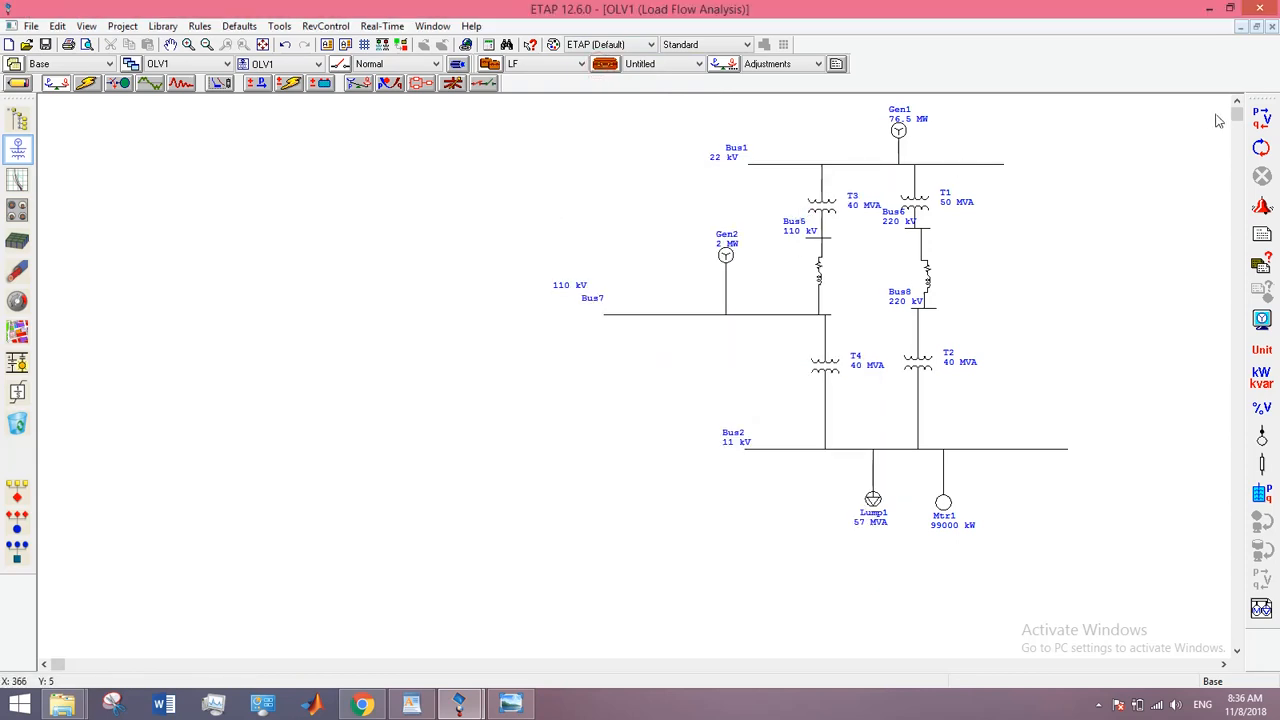
click(1259, 122)
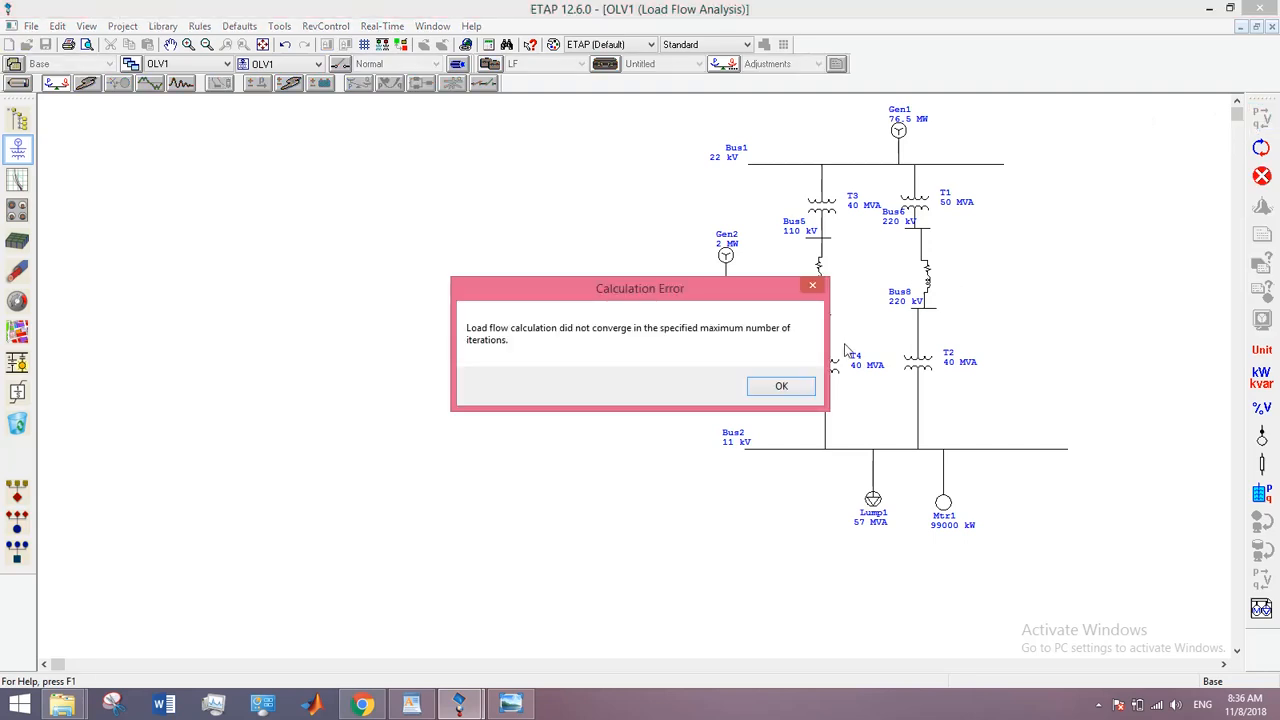
click(802, 392)
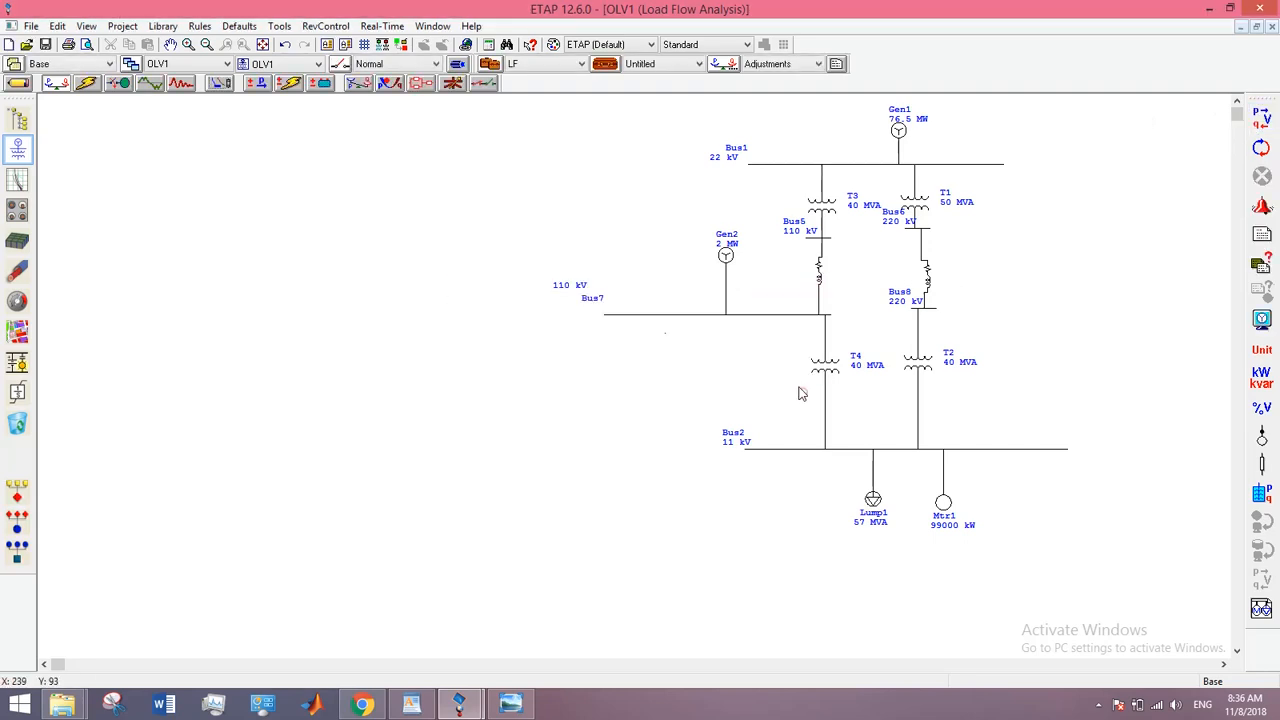
Switch the study case's solution method to Accelerated Gauss-Seidel and run the load flow
click(605, 63)
click(659, 255)
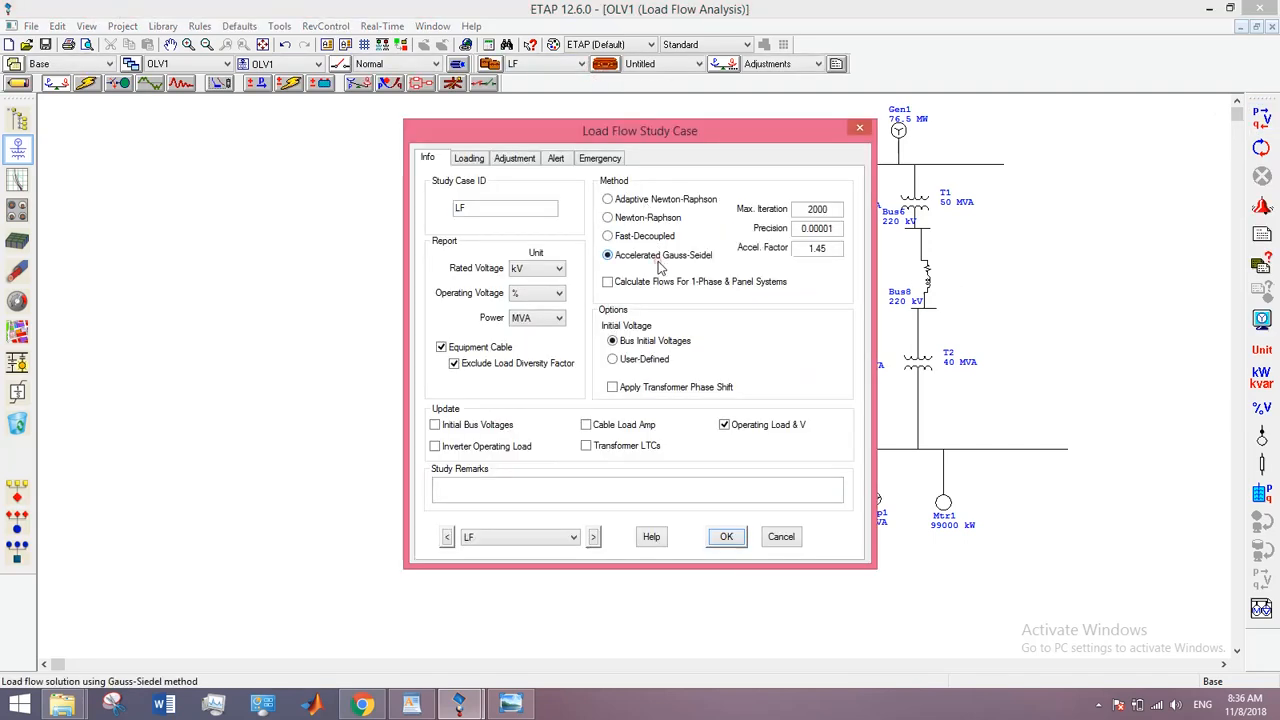
click(716, 545)
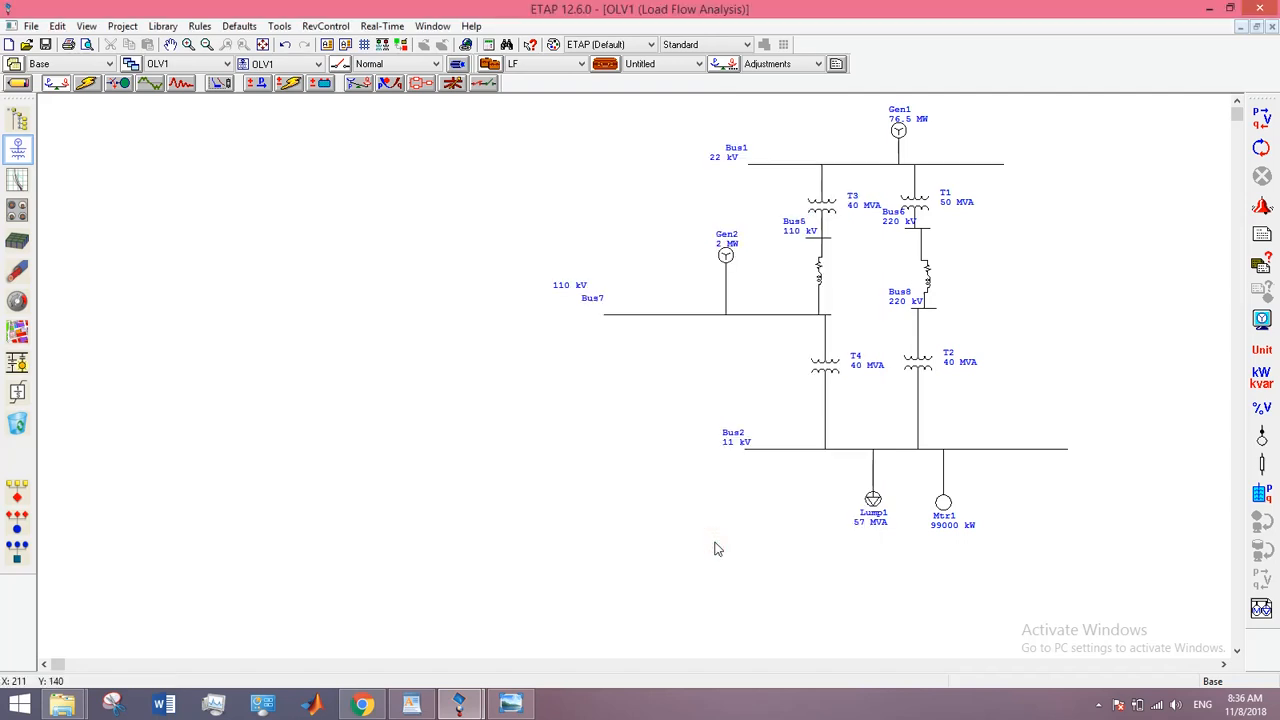
click(1259, 119)
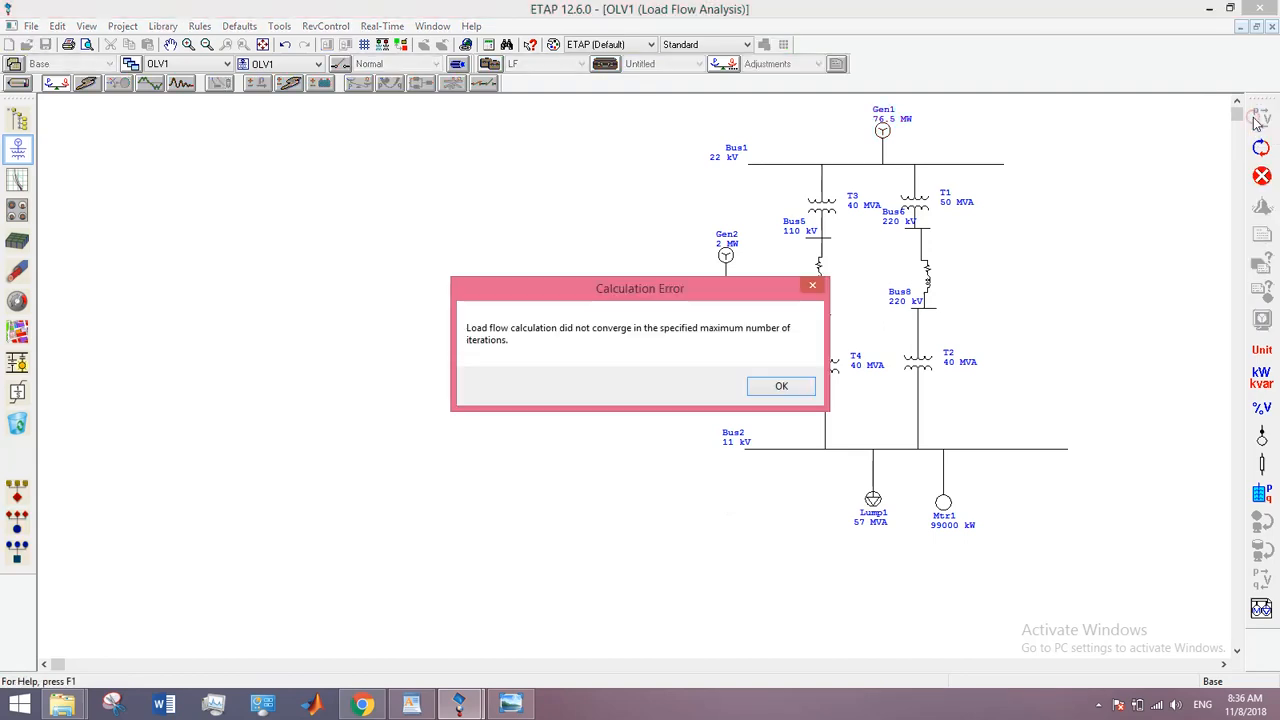
click(781, 388)
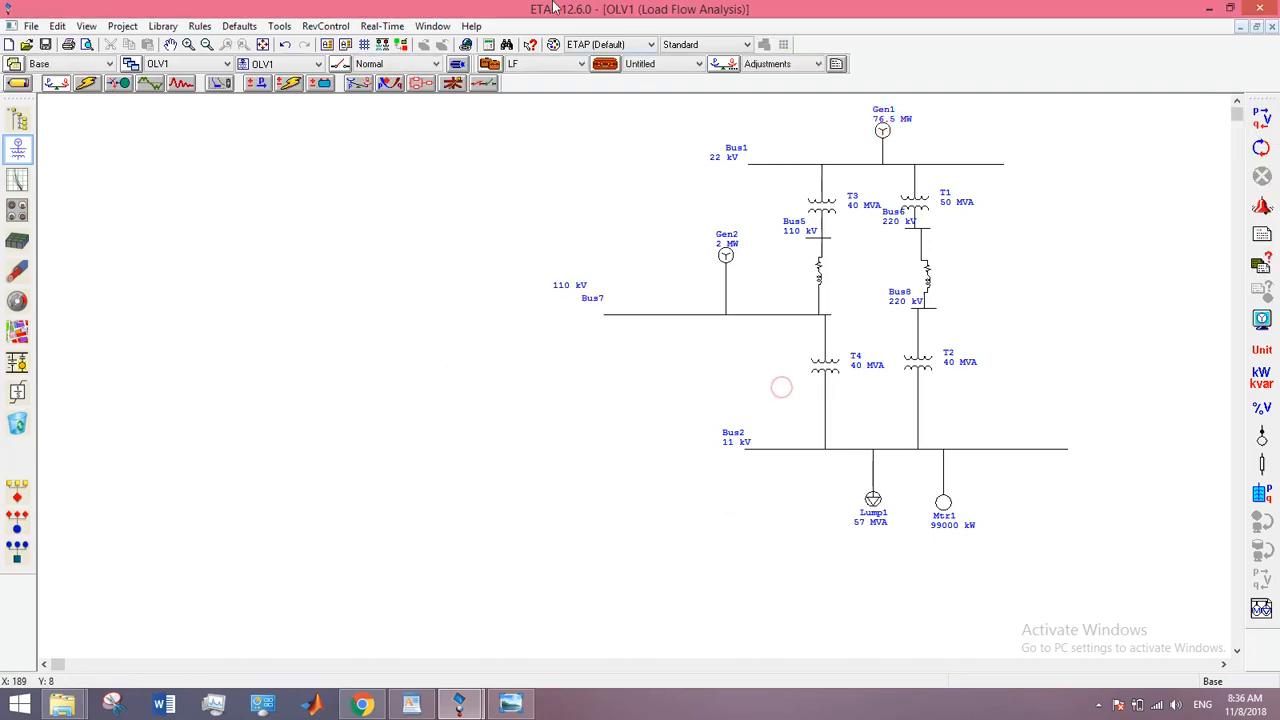
Choose Adaptive Newton-Raphson with 9999 maximum iterations and a precision of 0.1, then run the load flow
click(604, 65)
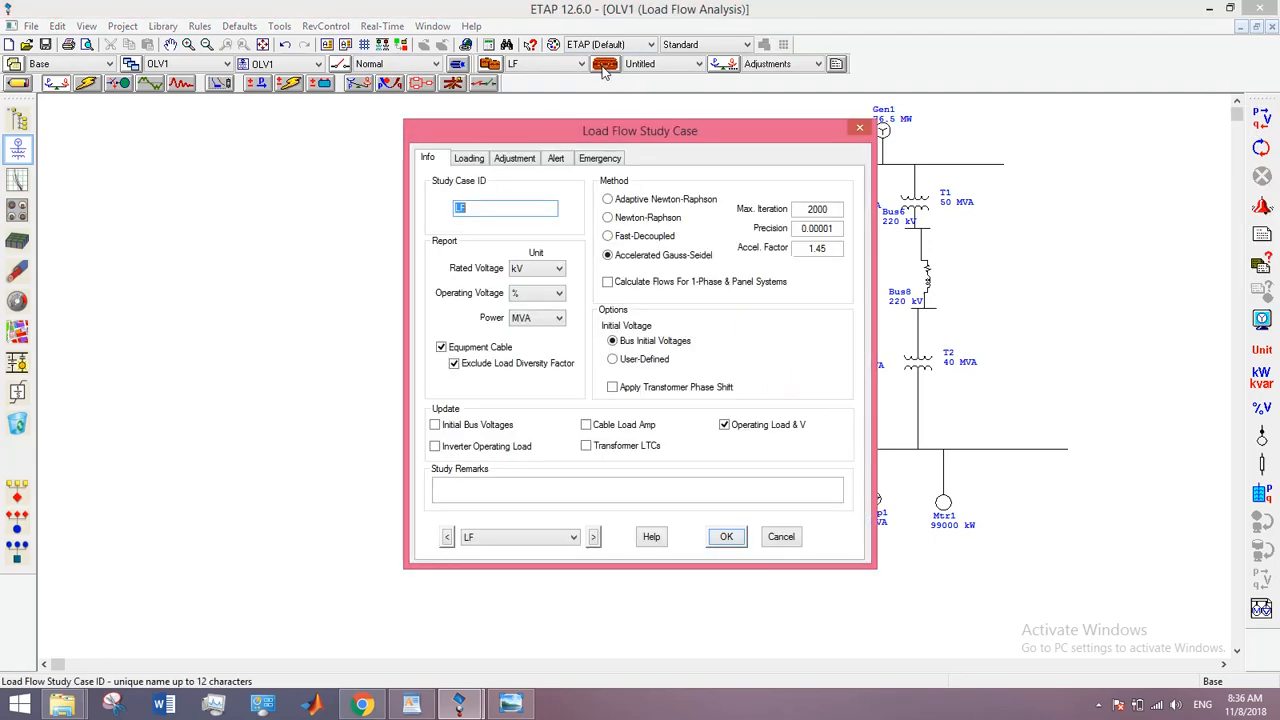
click(638, 201)
double_click(828, 209)
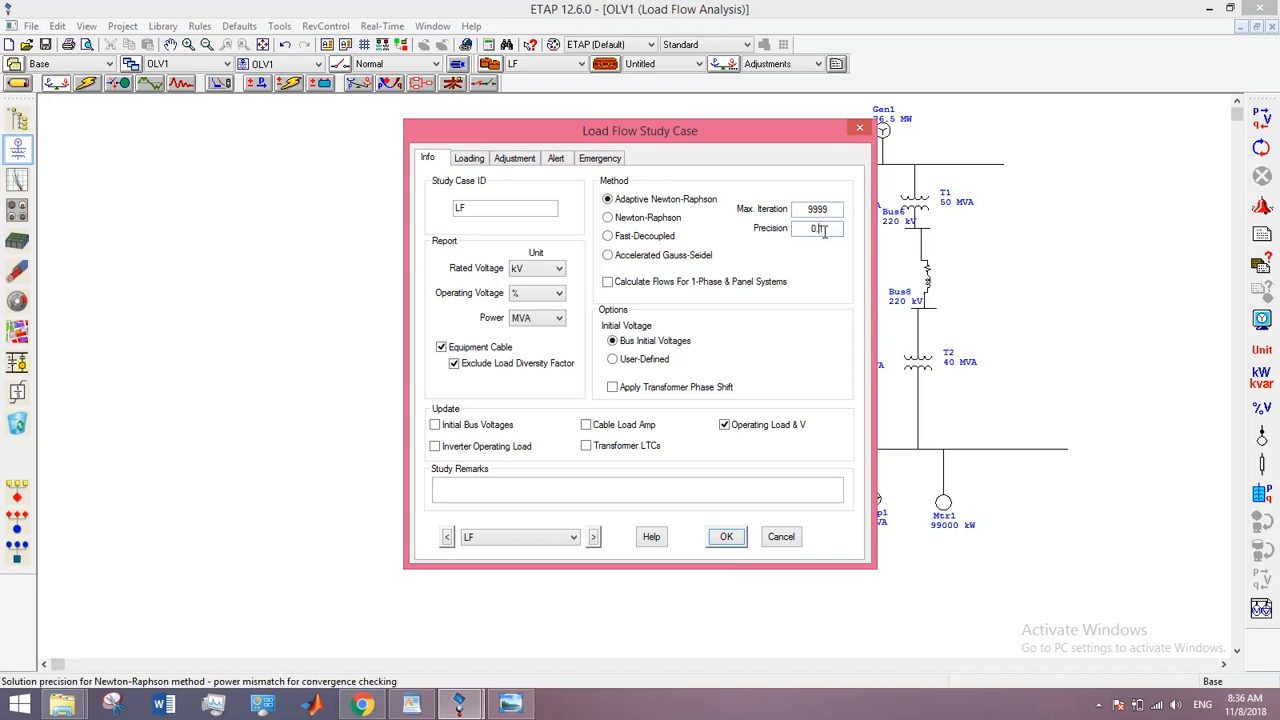
key(Return)
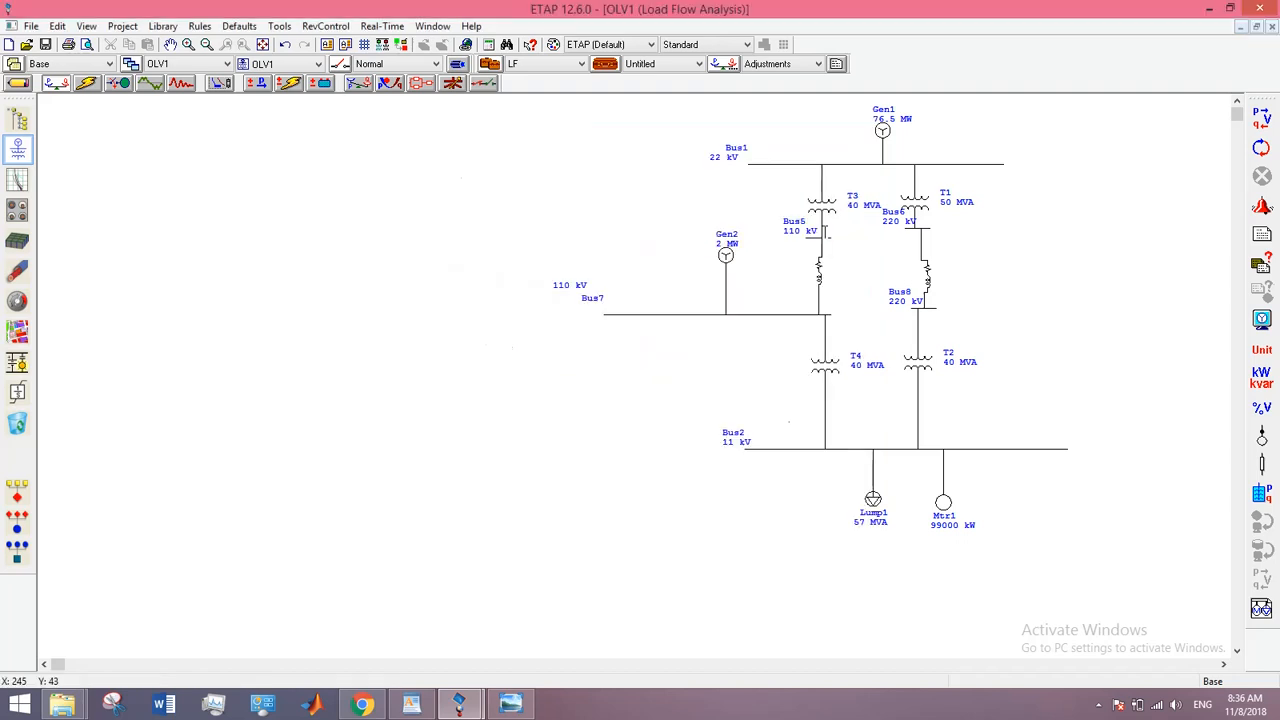
click(1263, 122)
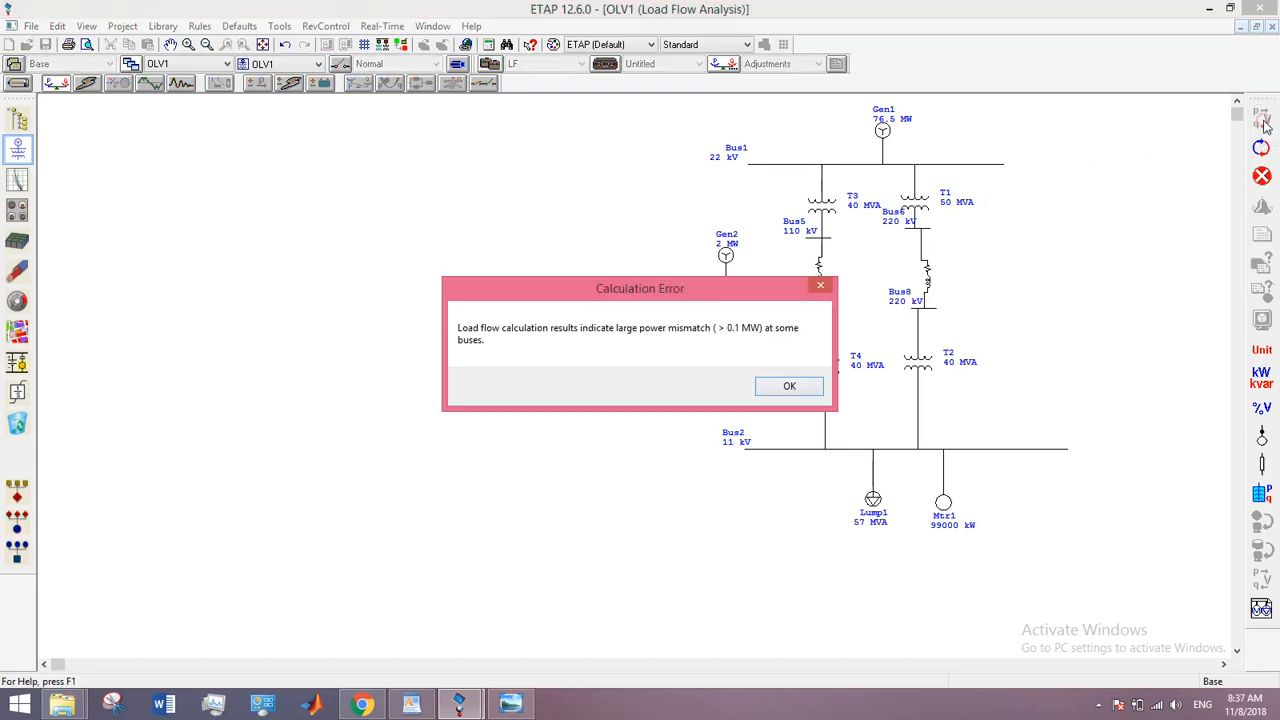
click(788, 387)
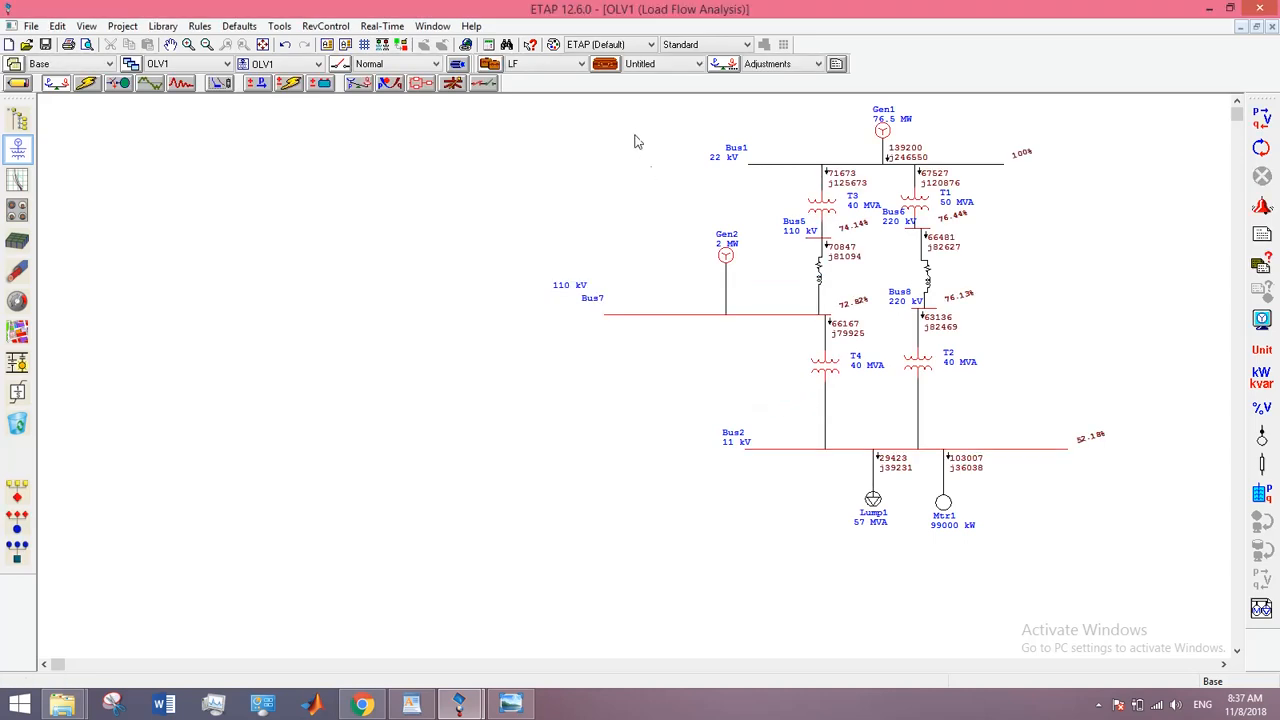
Choose the Newton-Raphson method with 5000 maximum iterations and rerun the load flow
click(606, 68)
click(668, 220)
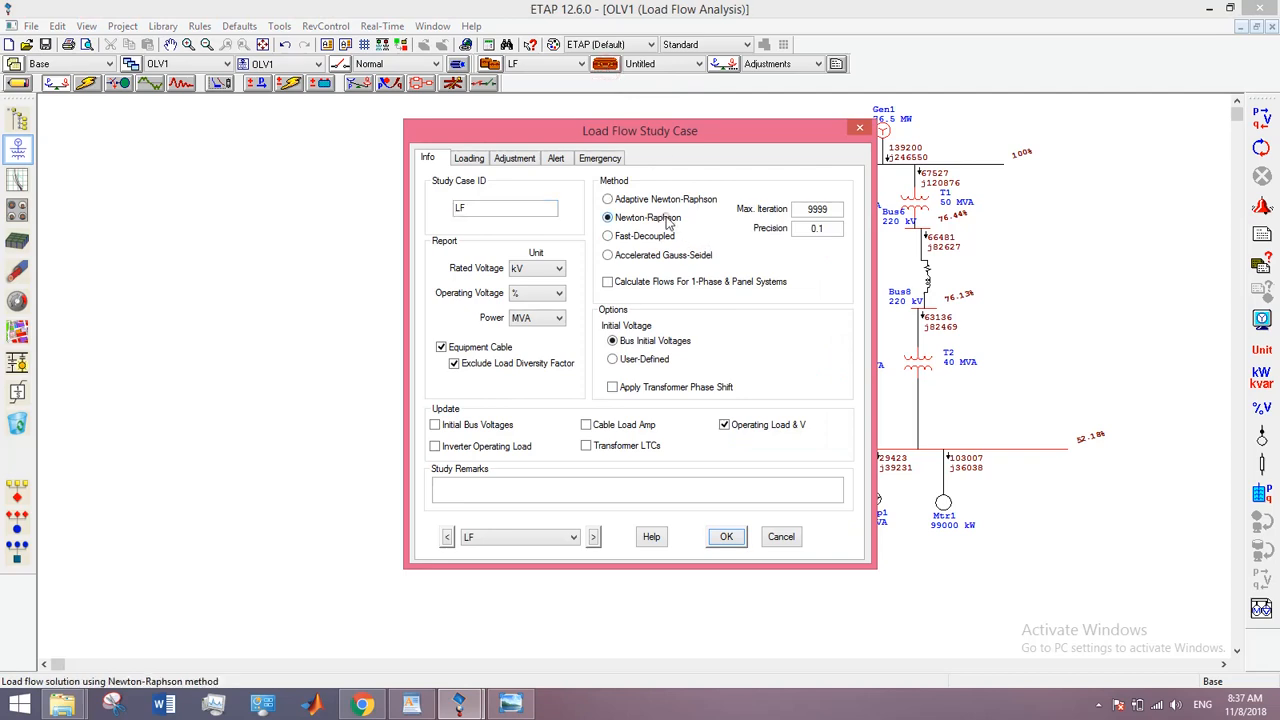
drag(827, 211, 802, 211)
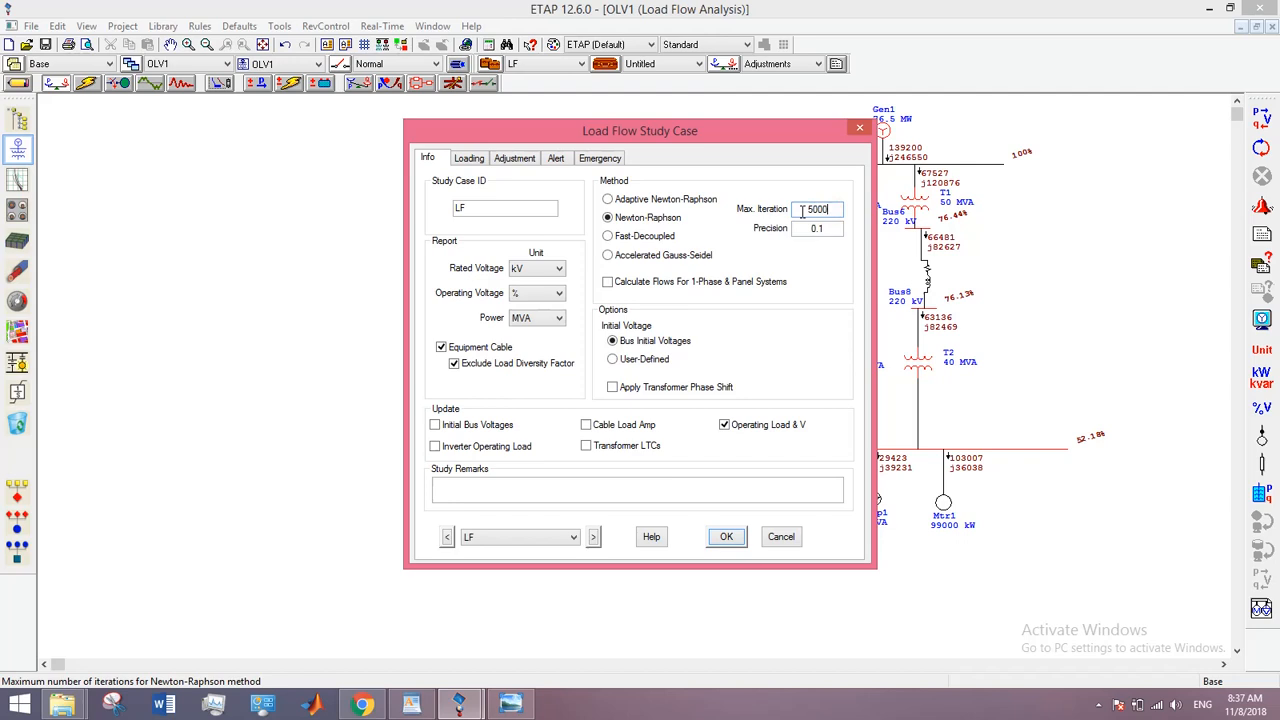
text(5000)
key(Return)
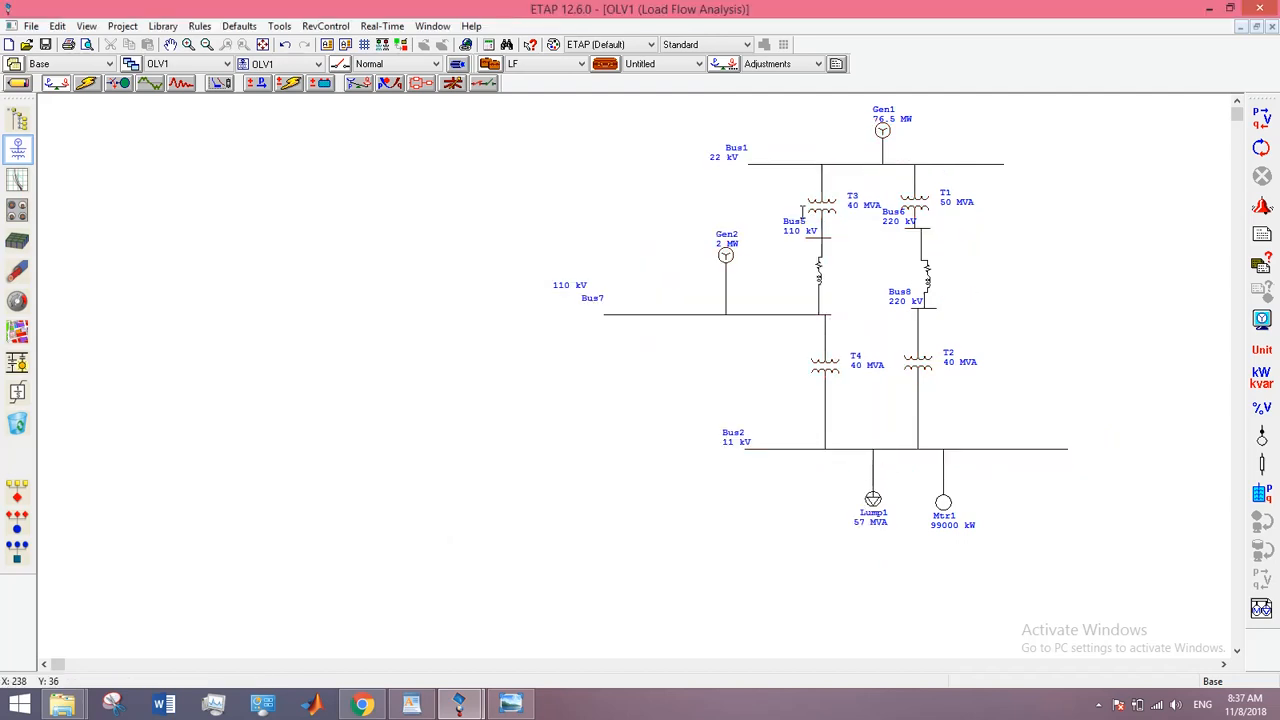
click(1260, 119)
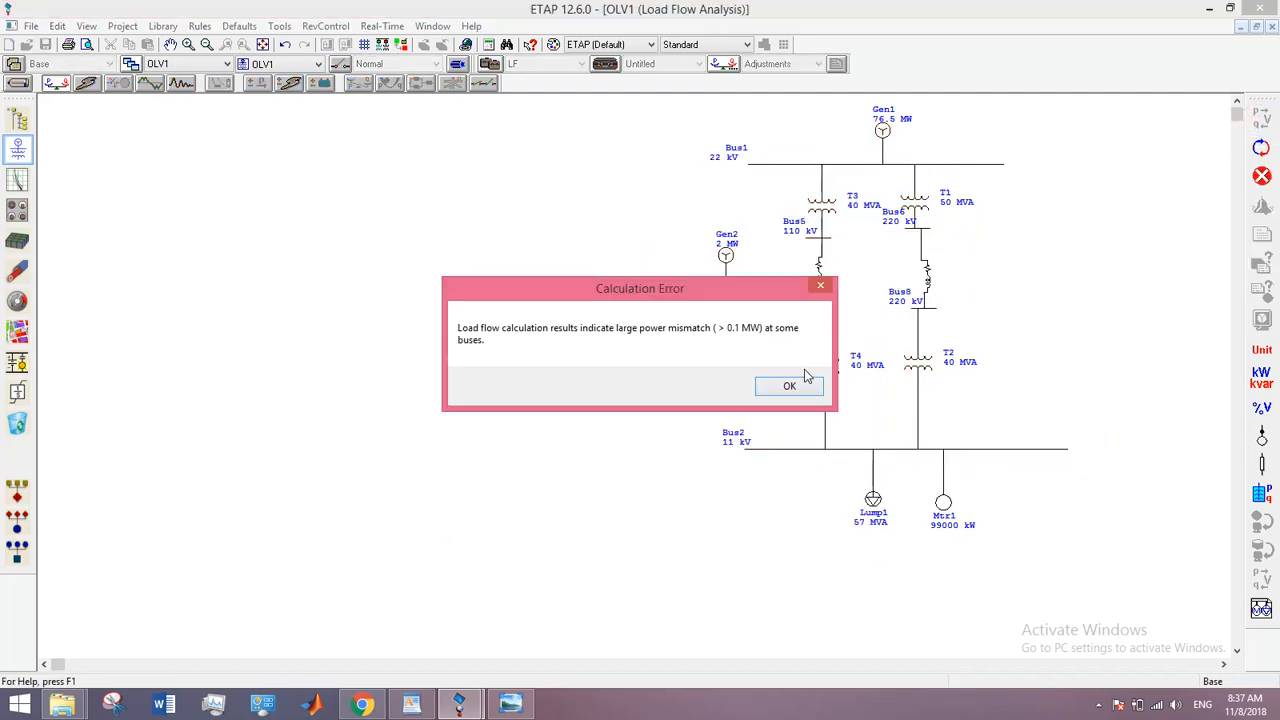
click(802, 388)
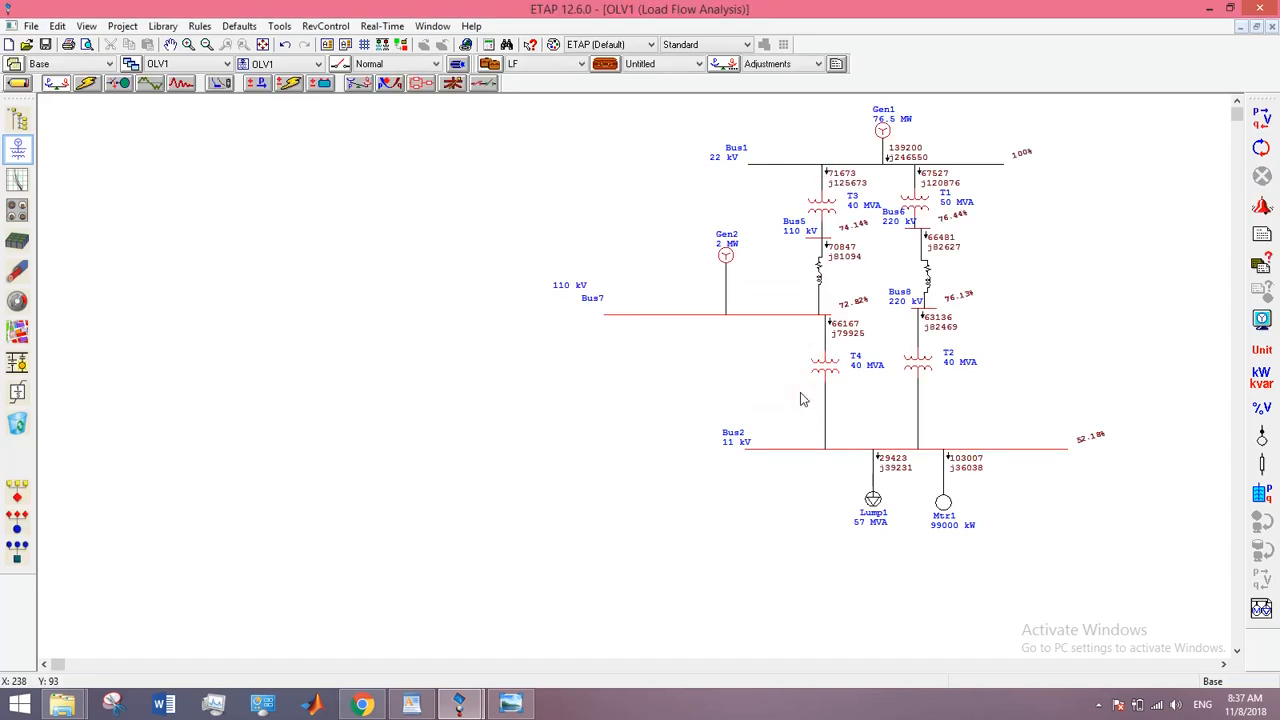
Choose the Fast-Decoupled method with 5000 maximum iterations and a precision of 0.1, then run the load flow
click(605, 64)
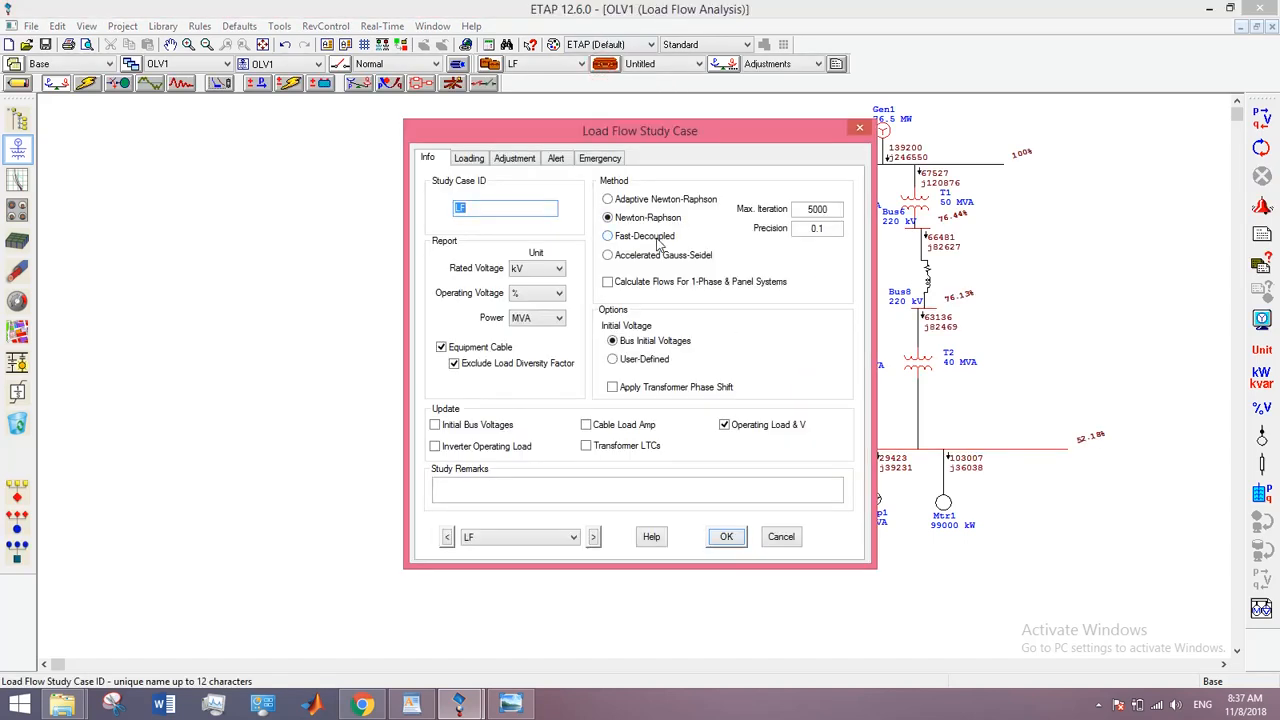
click(608, 236)
drag(830, 210, 803, 210)
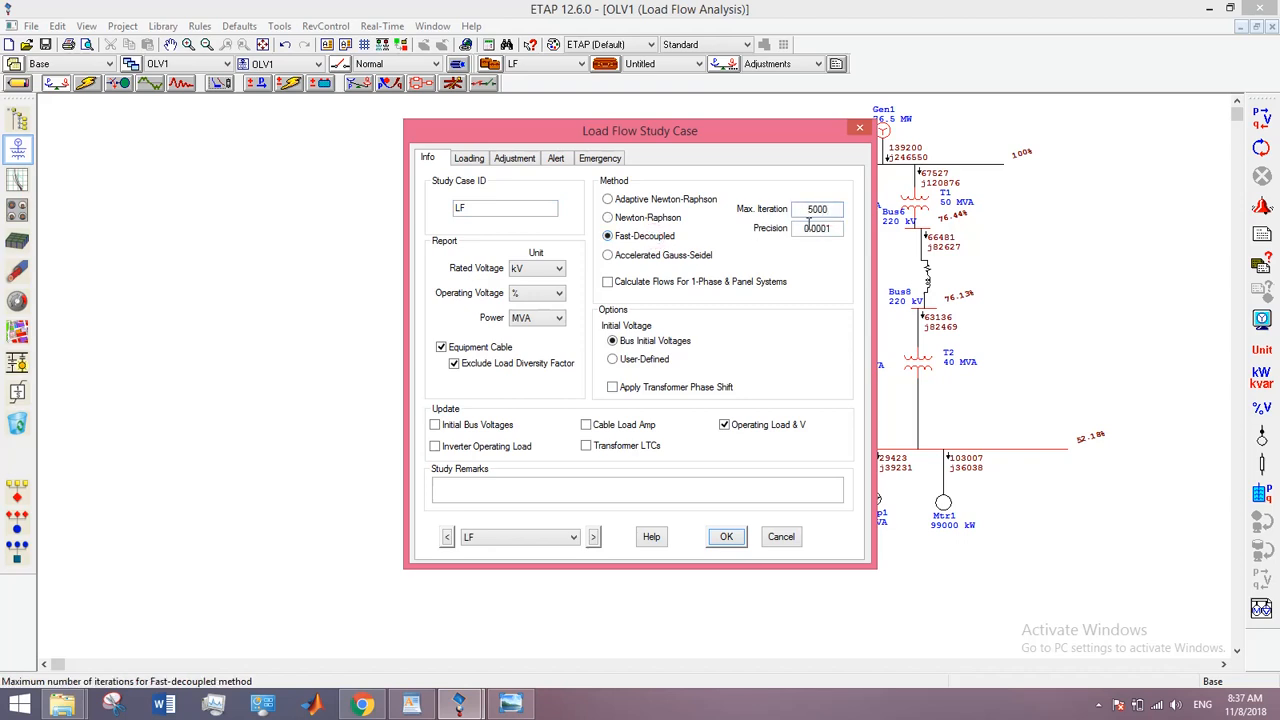
click(825, 229)
key(BackSpace)
key(BackSpace)
key(BackSpace)
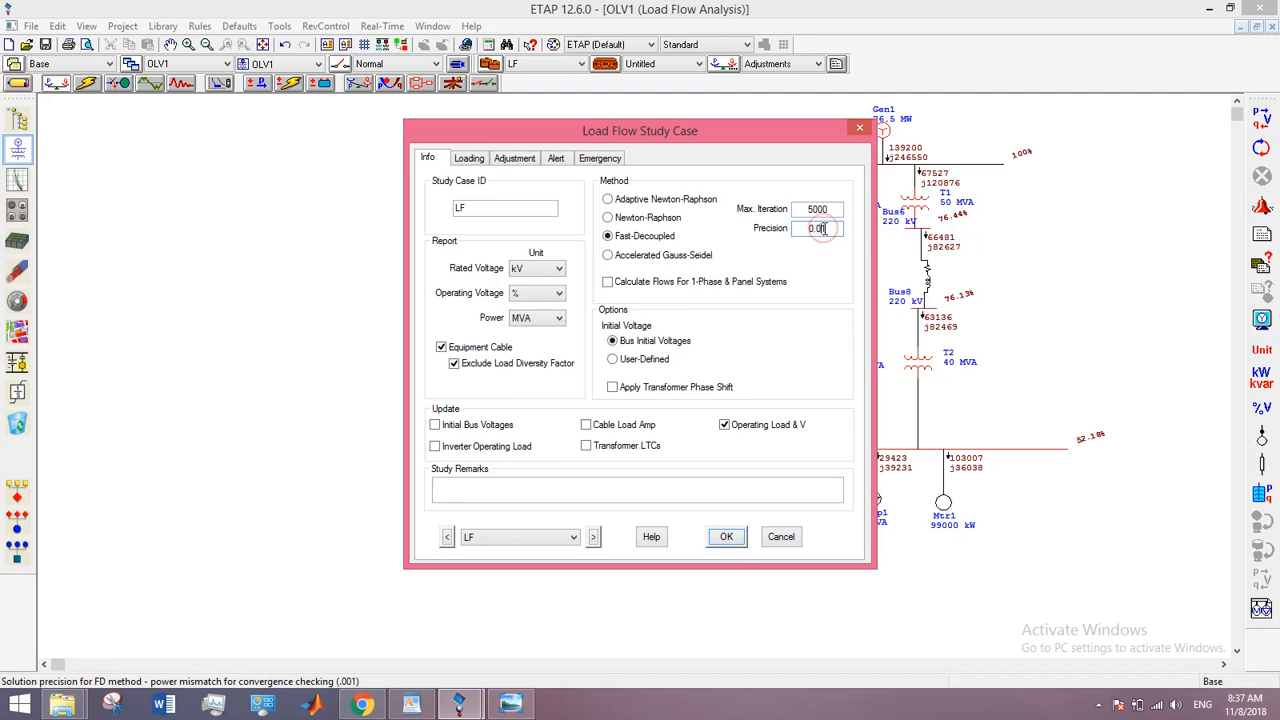
key(Return)
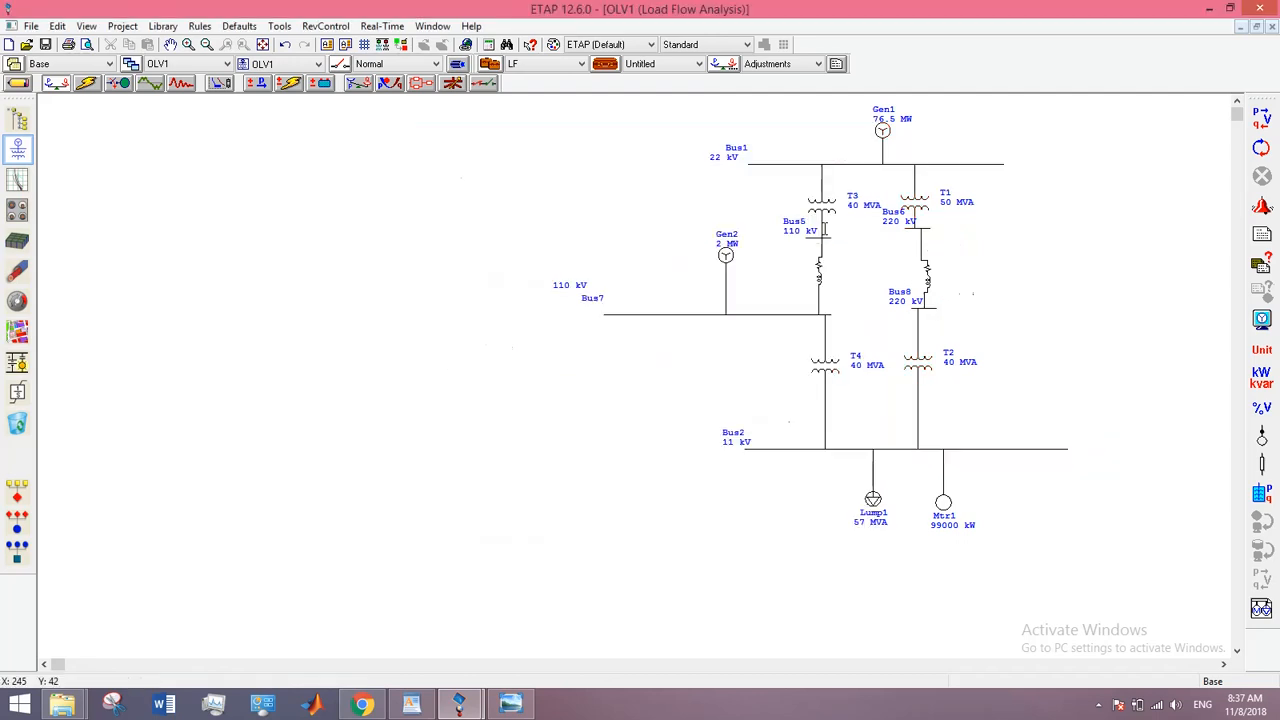
click(1262, 116)
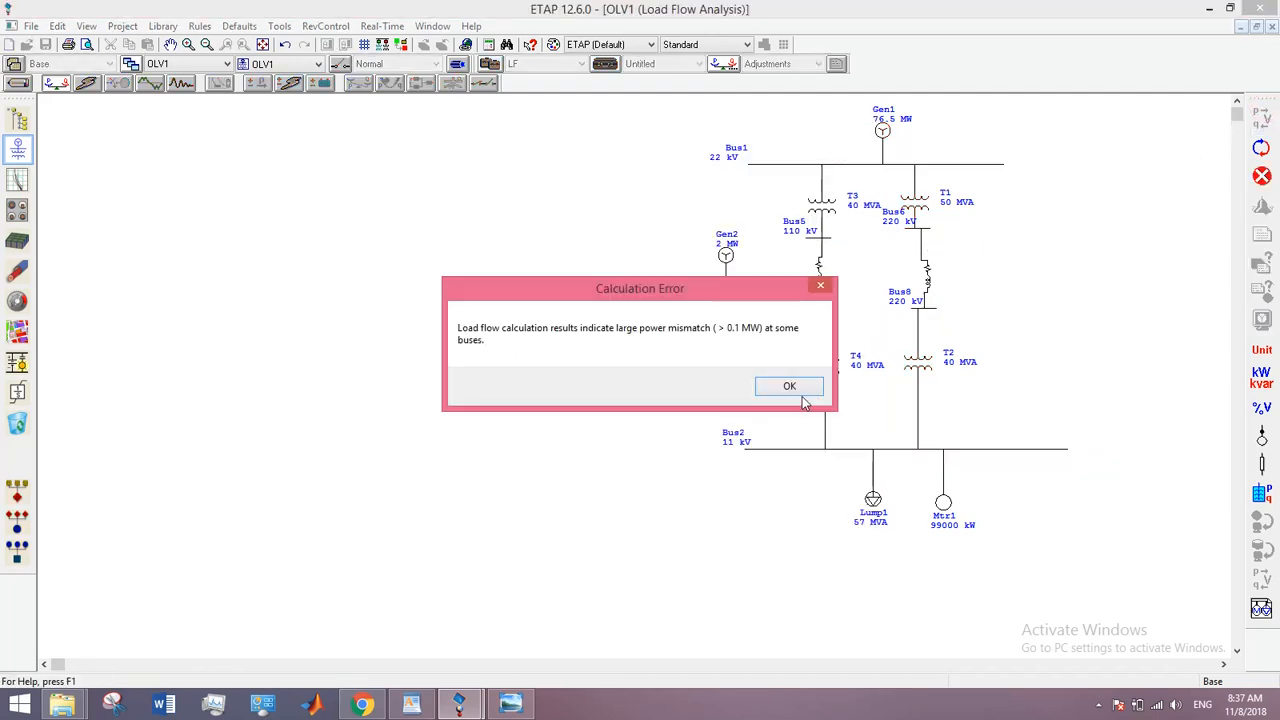
click(792, 388)
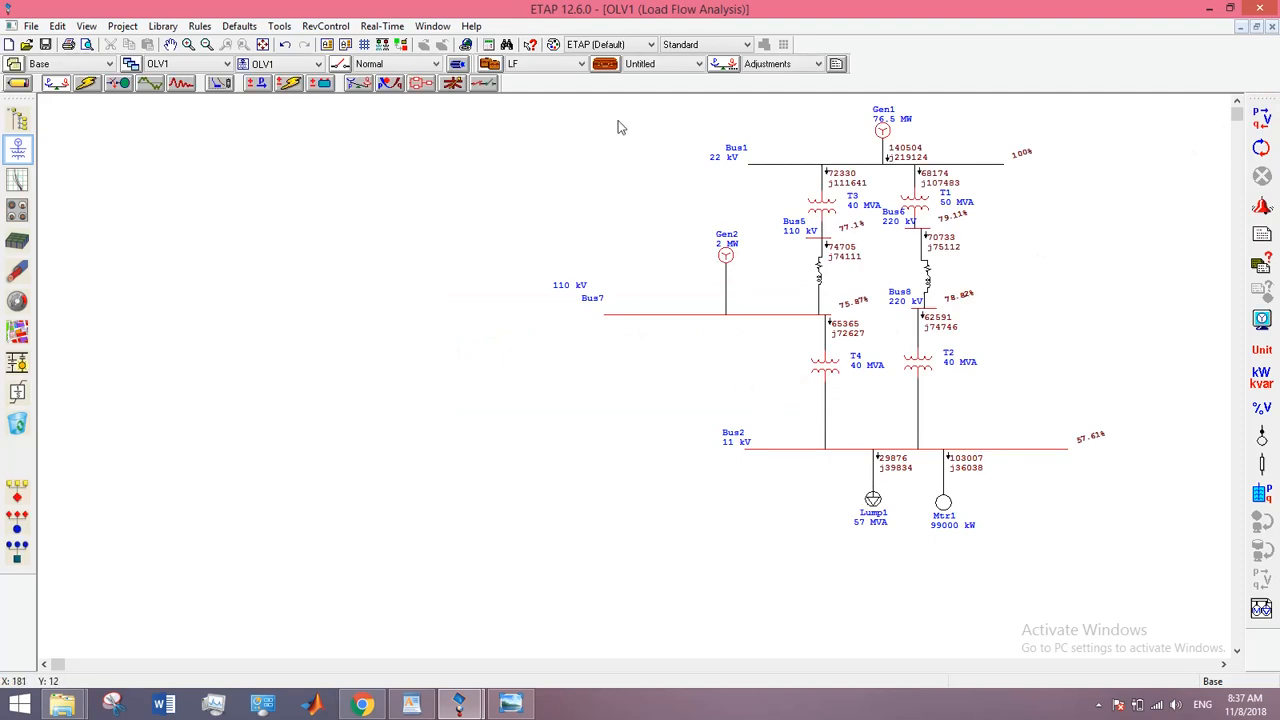
Choose the Accelerated Gauss-Seidel method with a precision of 0.0001 in the study case, then run the load flow
click(604, 68)
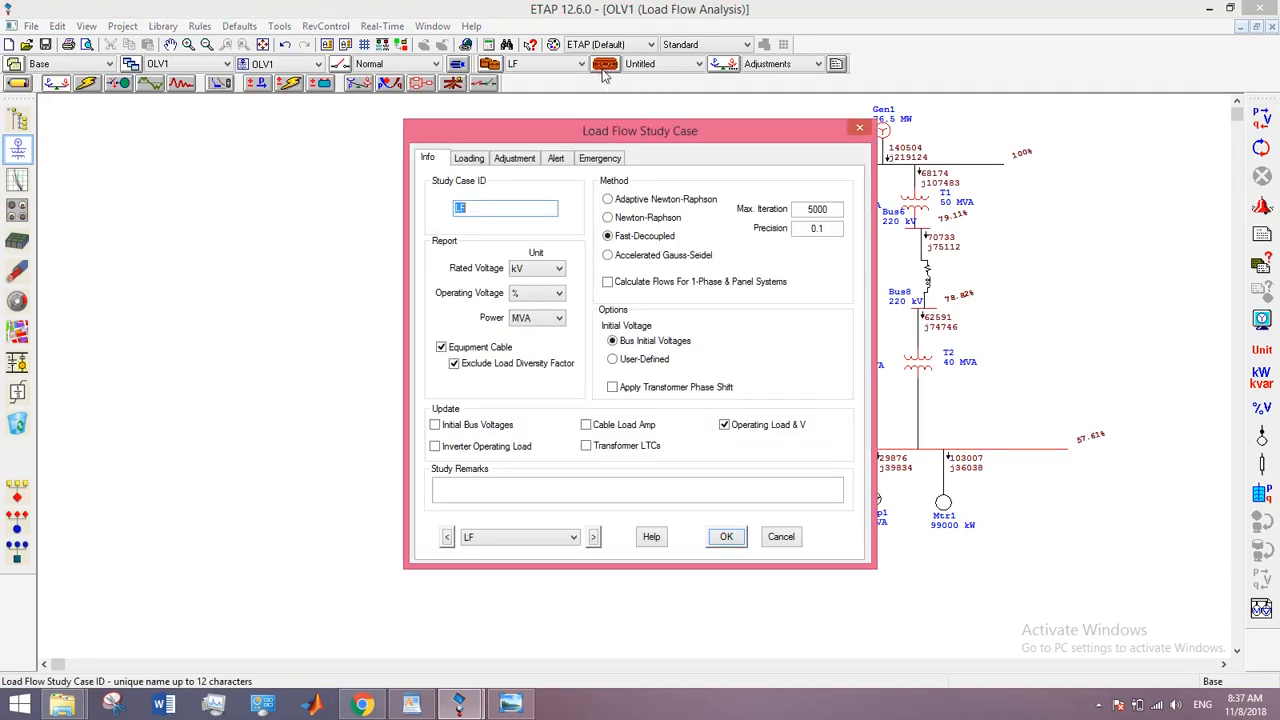
click(632, 259)
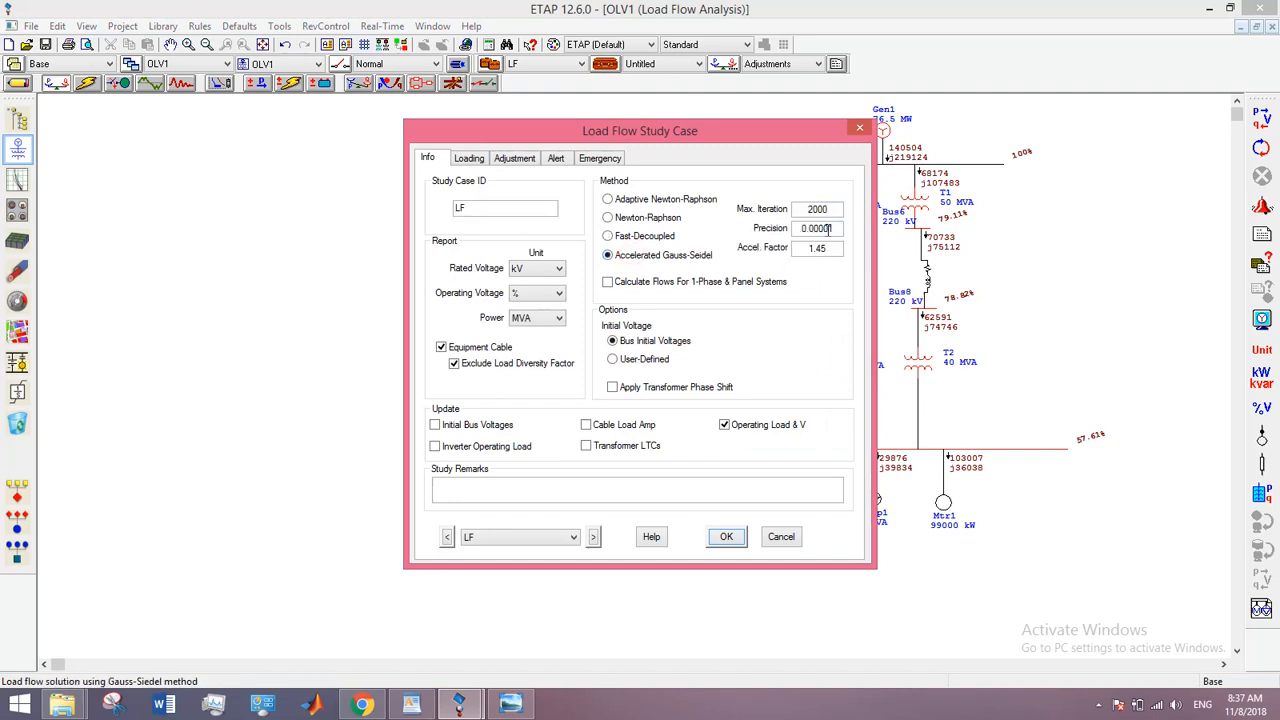
click(829, 230)
key(BackSpace)
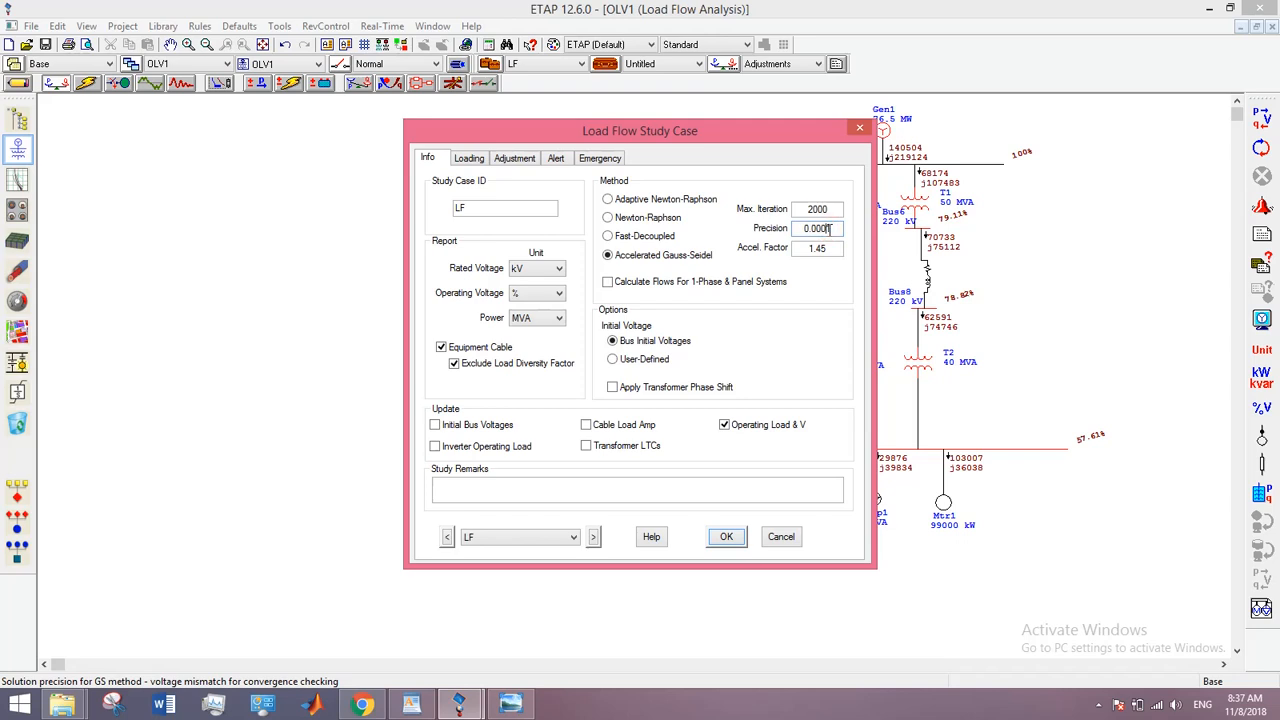
key(Return)
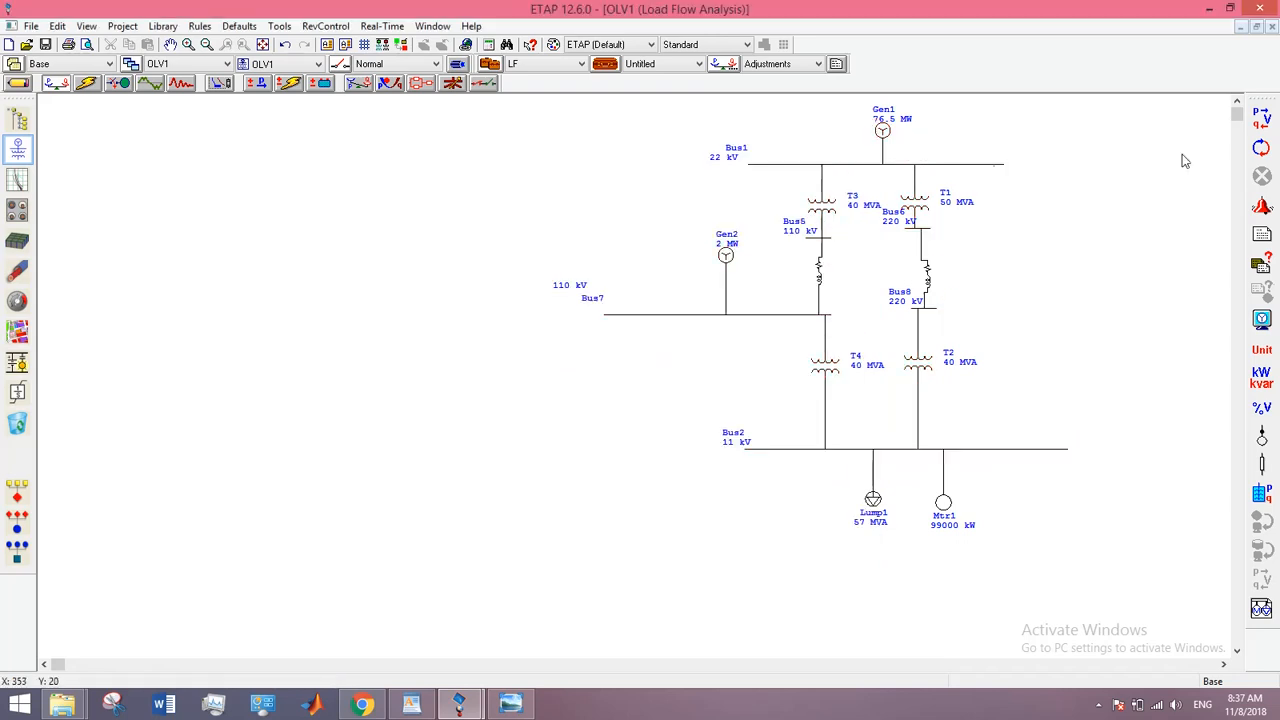
click(1270, 118)
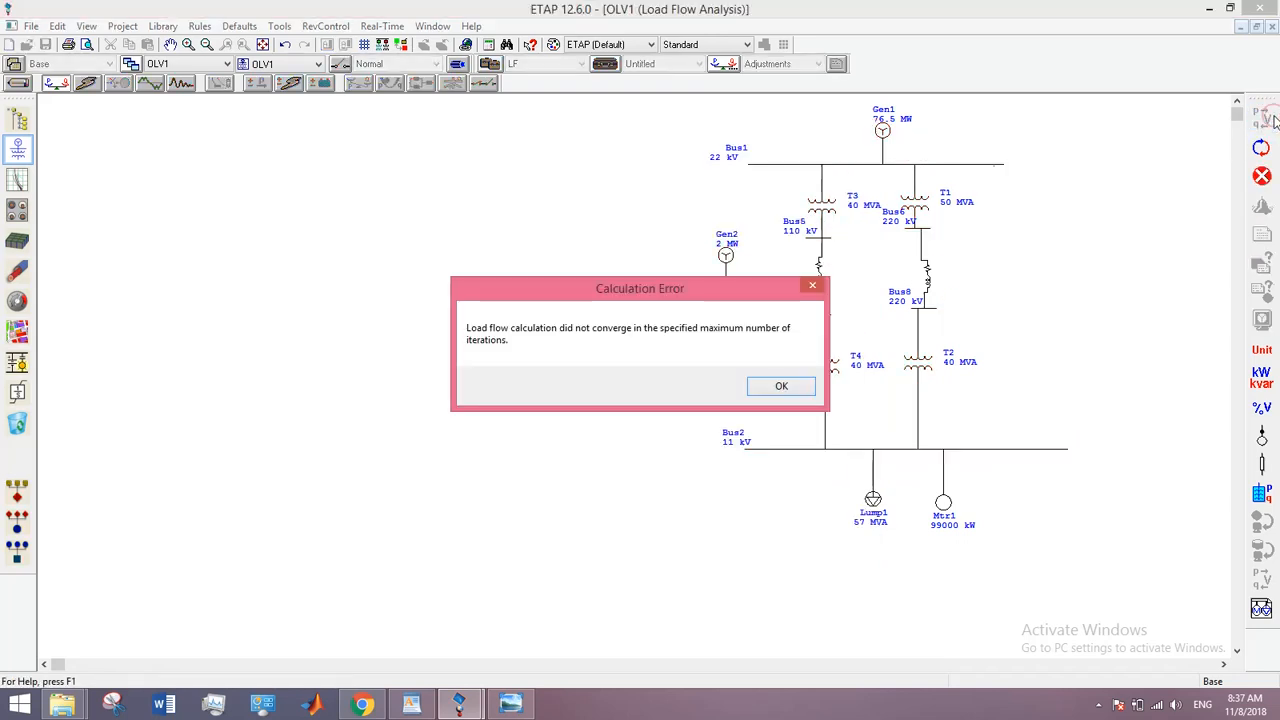
click(781, 388)
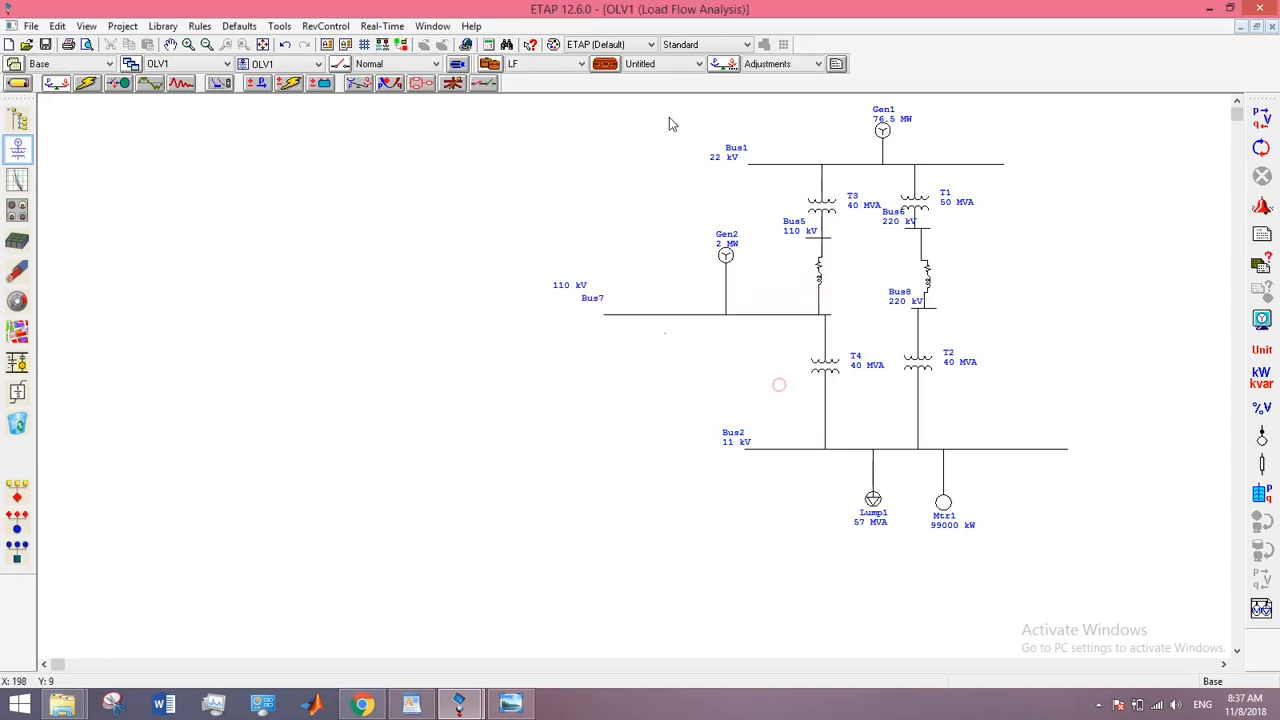
Set the Accelerated Gauss-Seidel precision to 0.001 and rerun the load flow
click(607, 63)
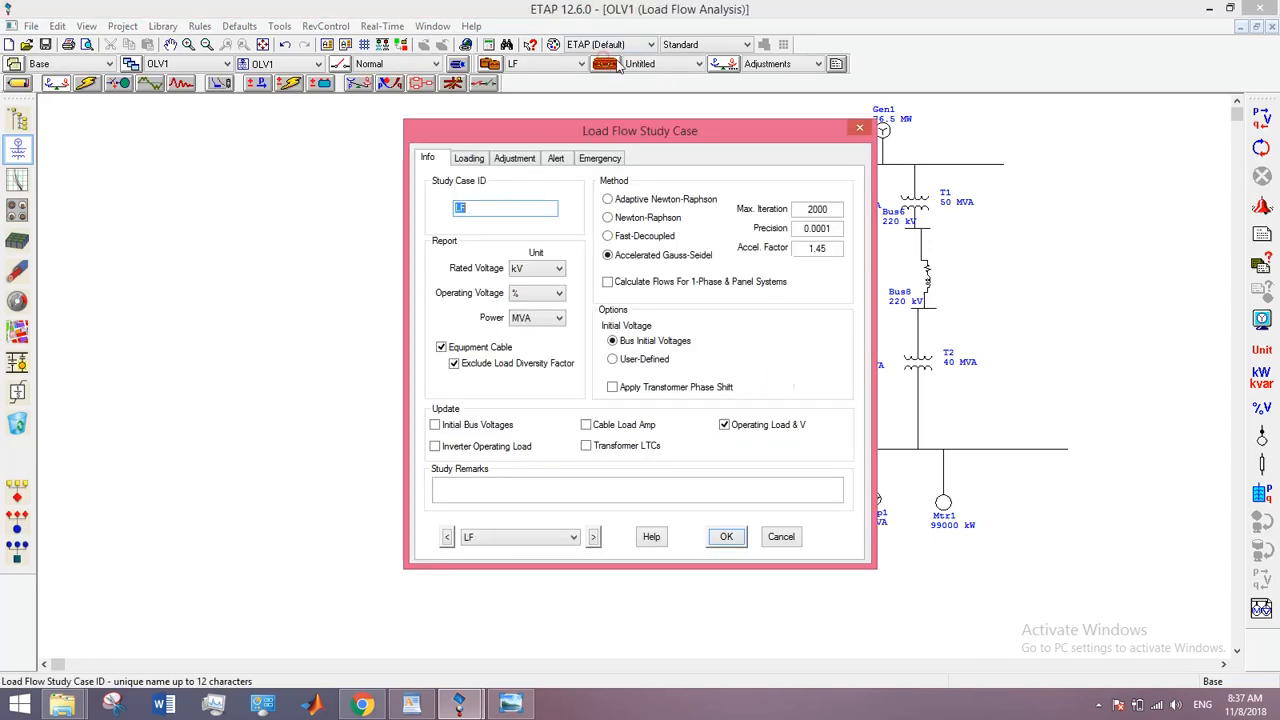
click(829, 227)
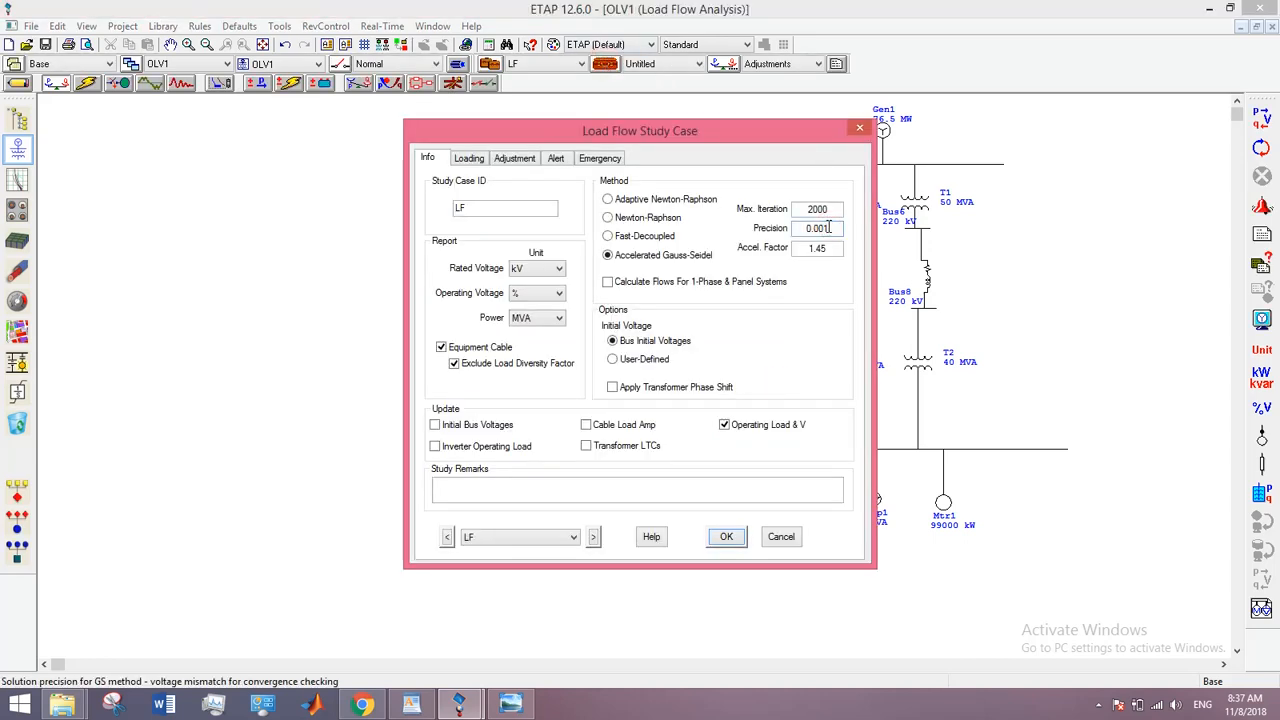
key(Left)
key(Return)
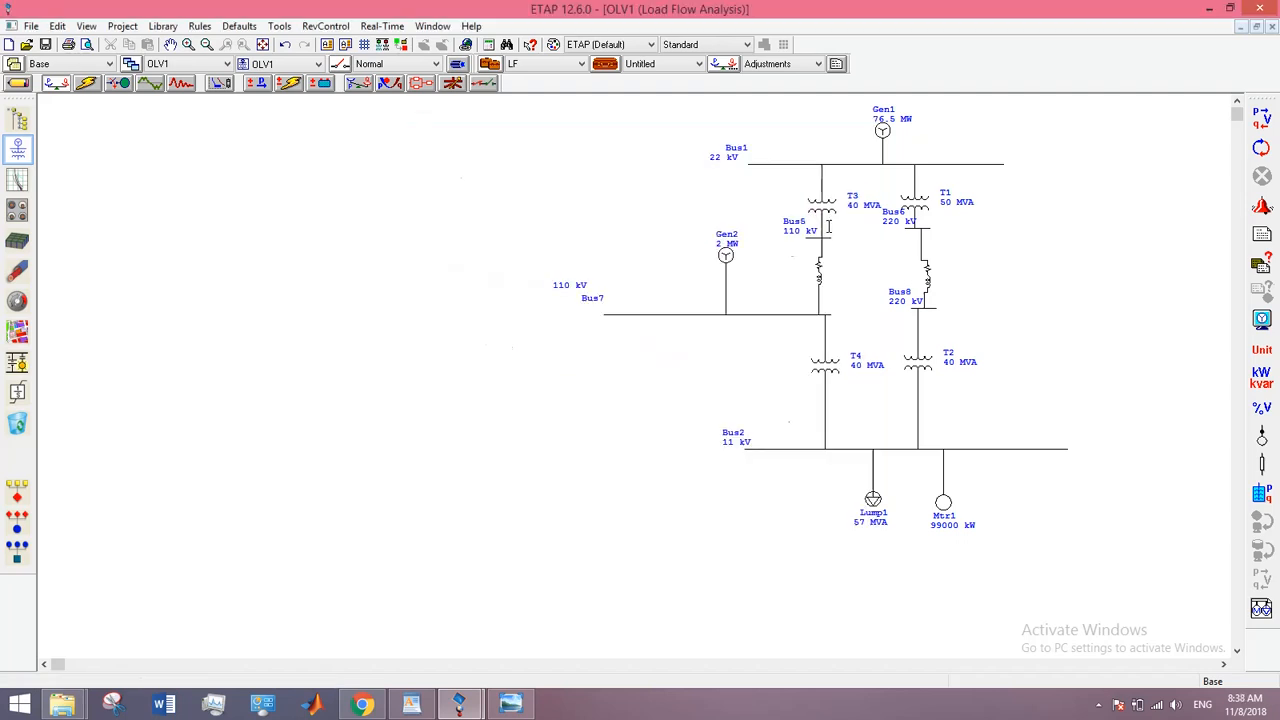
click(1264, 117)
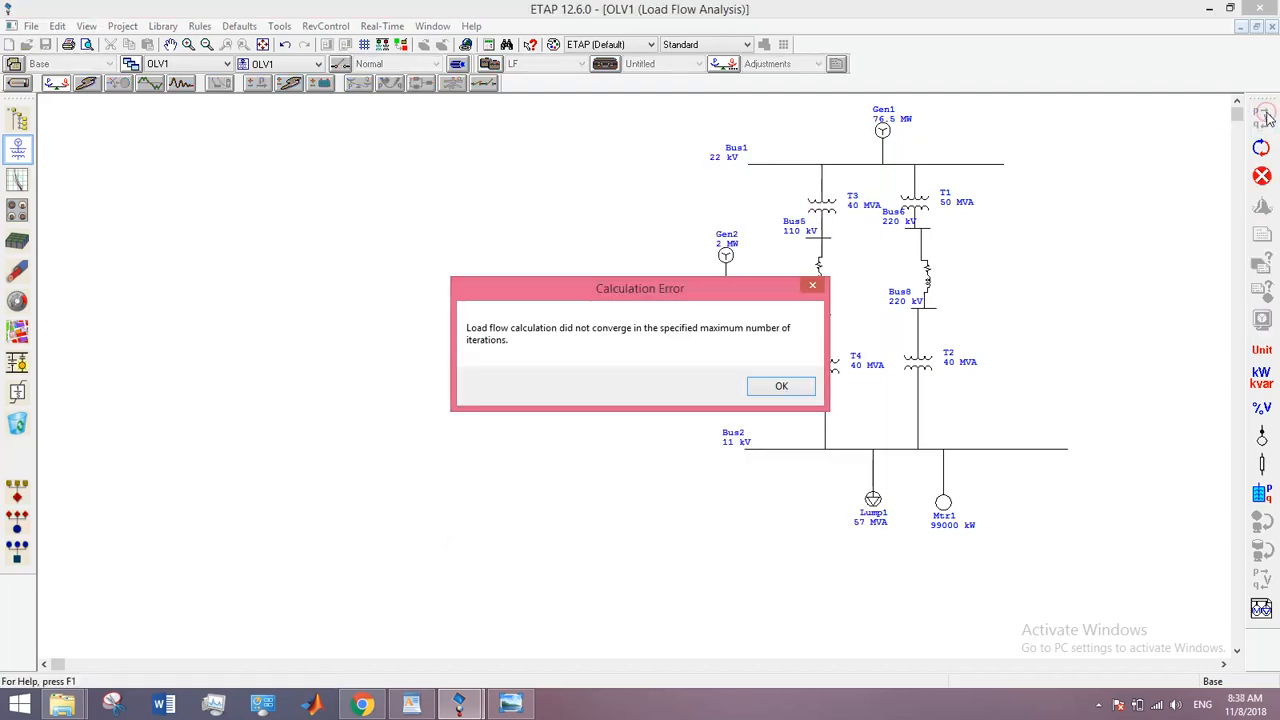
click(780, 387)
Set the Accelerated Gauss-Seidel method's maximum iterations to 4000 and rerun the load flow
click(605, 63)
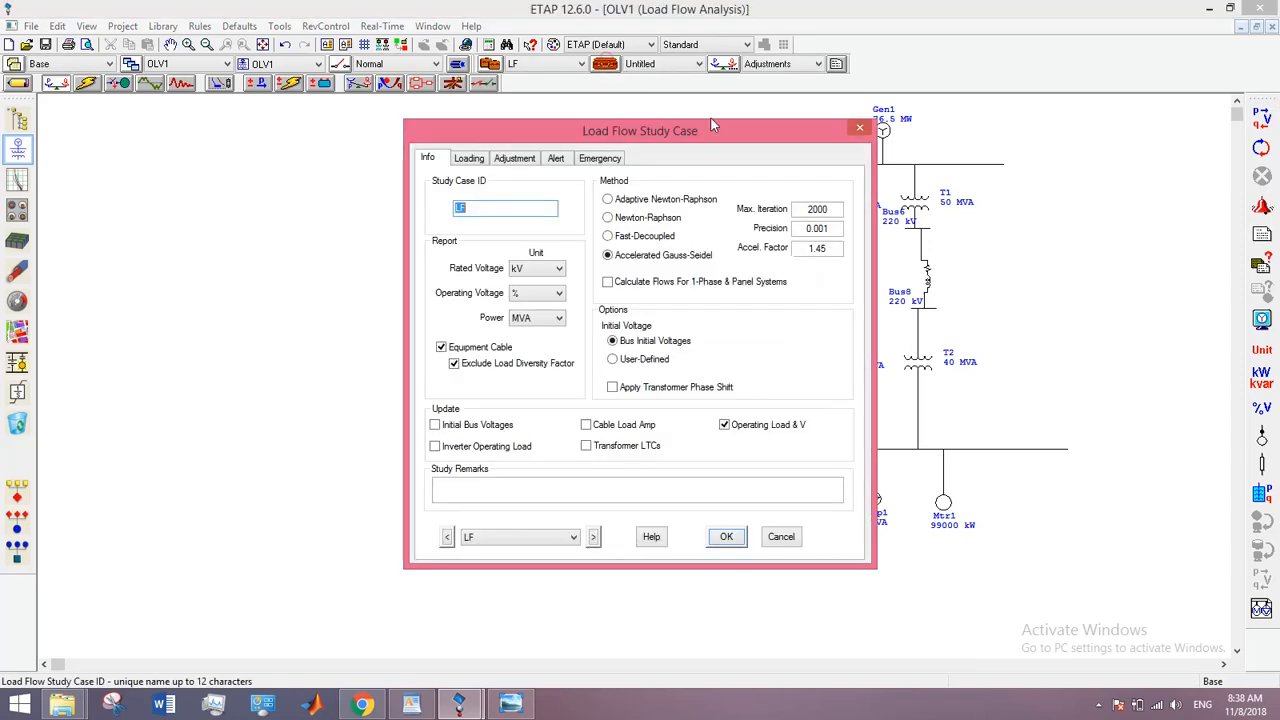
drag(835, 211, 808, 213)
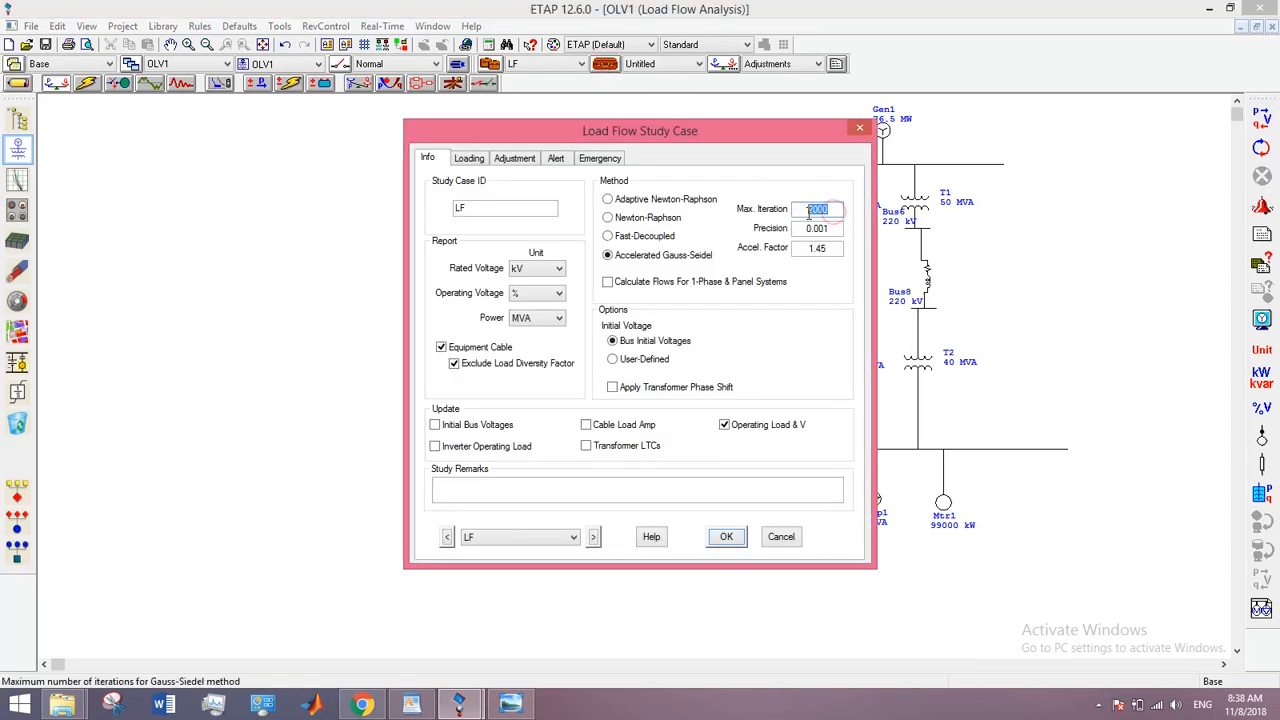
text(400)
key(Return)
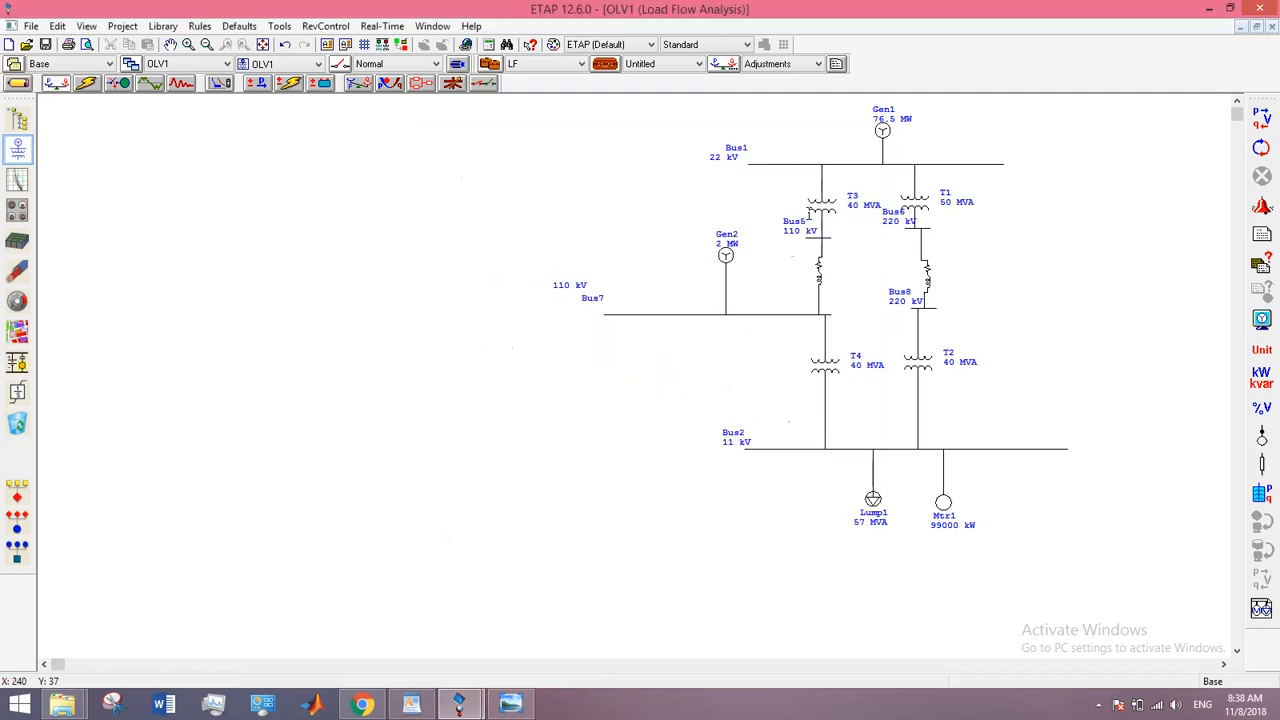
click(1262, 118)
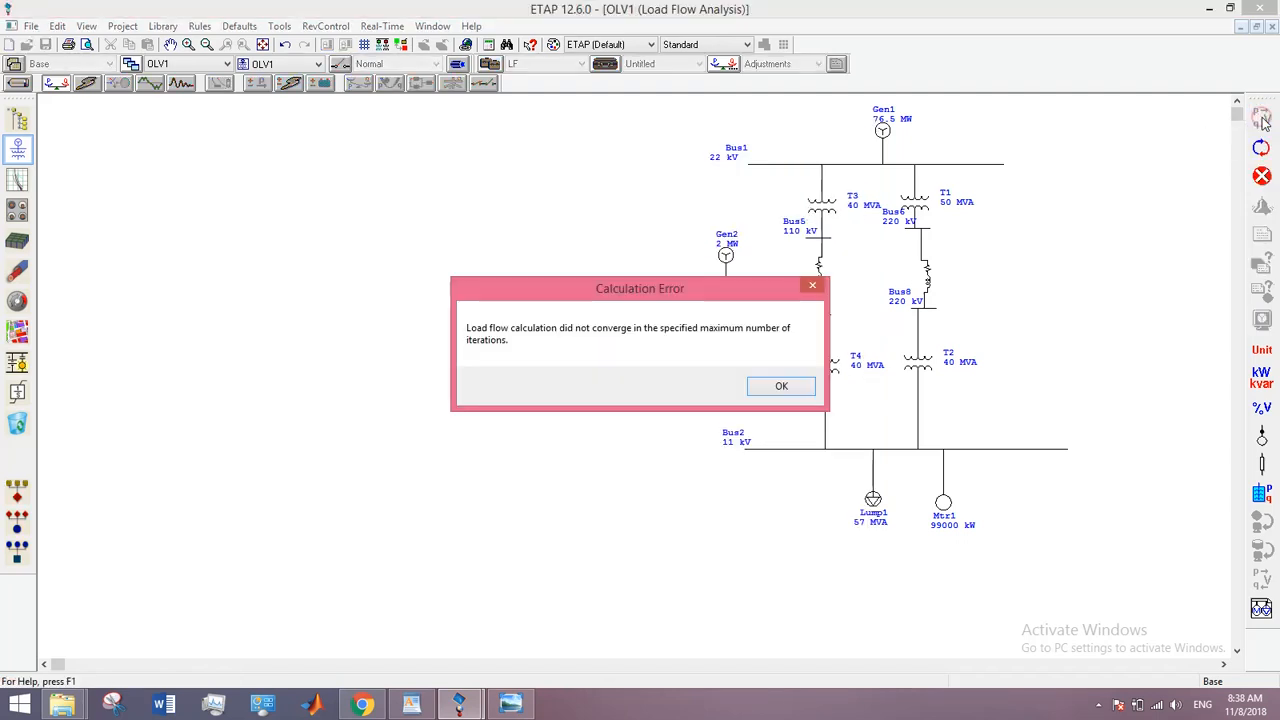
click(779, 388)
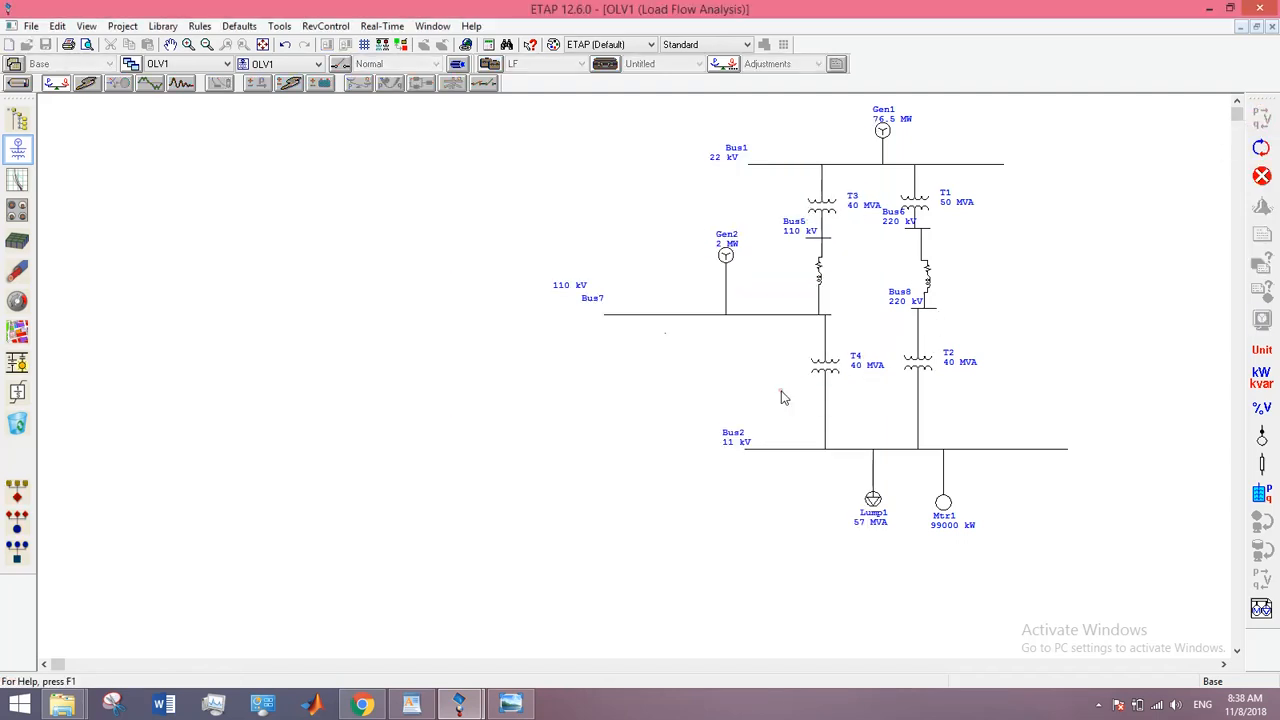
Raise the Accelerated Gauss-Seidel method's maximum iterations to 5000 and rerun the load flow
click(605, 63)
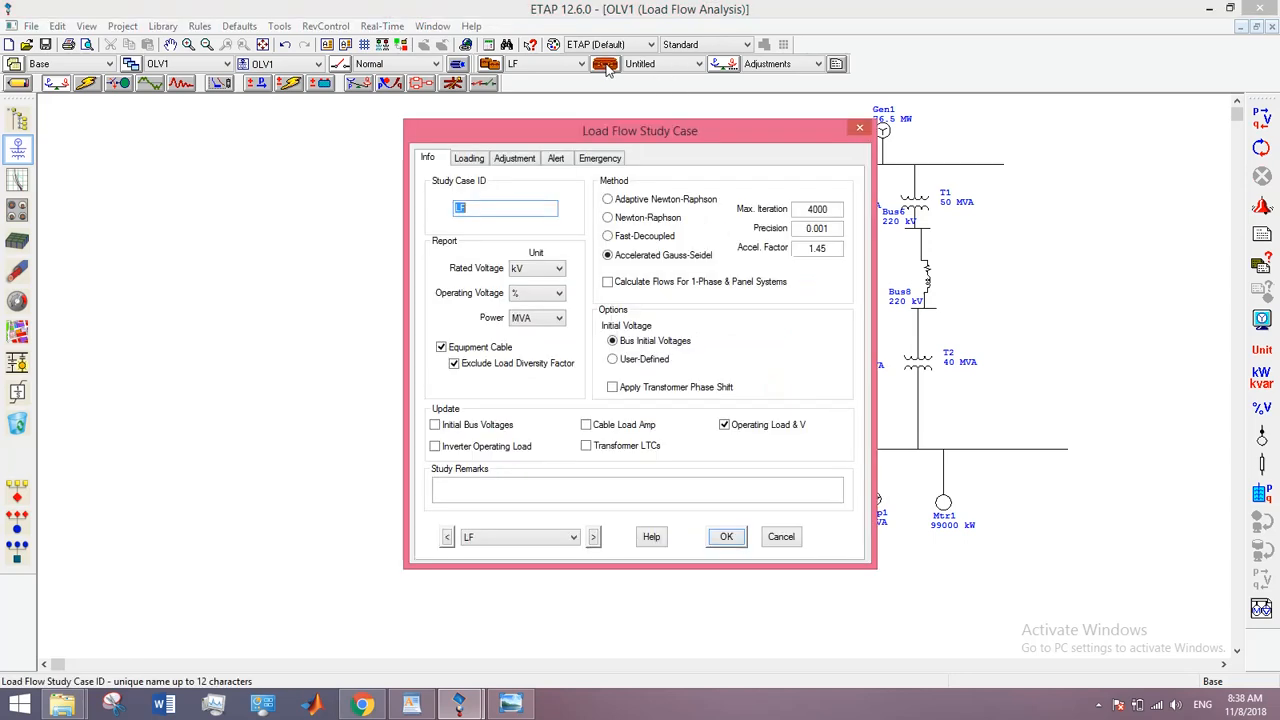
double_click(815, 208)
text(5000)
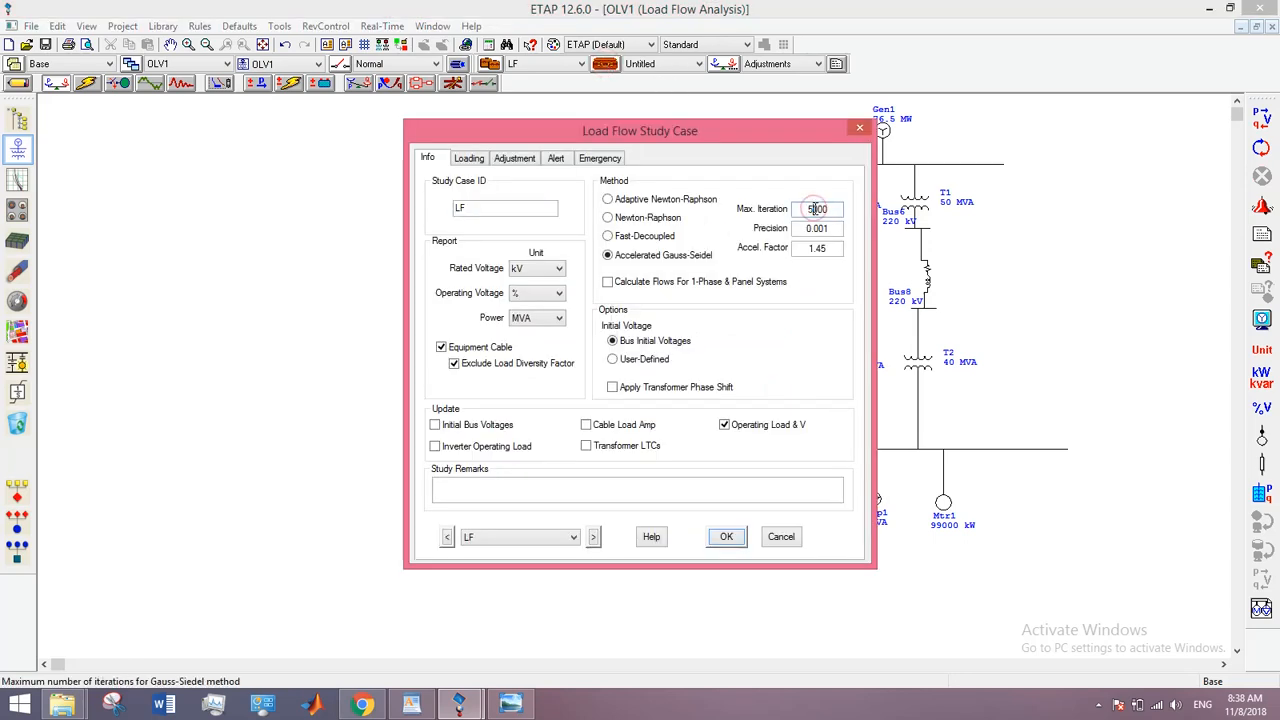
key(Return)
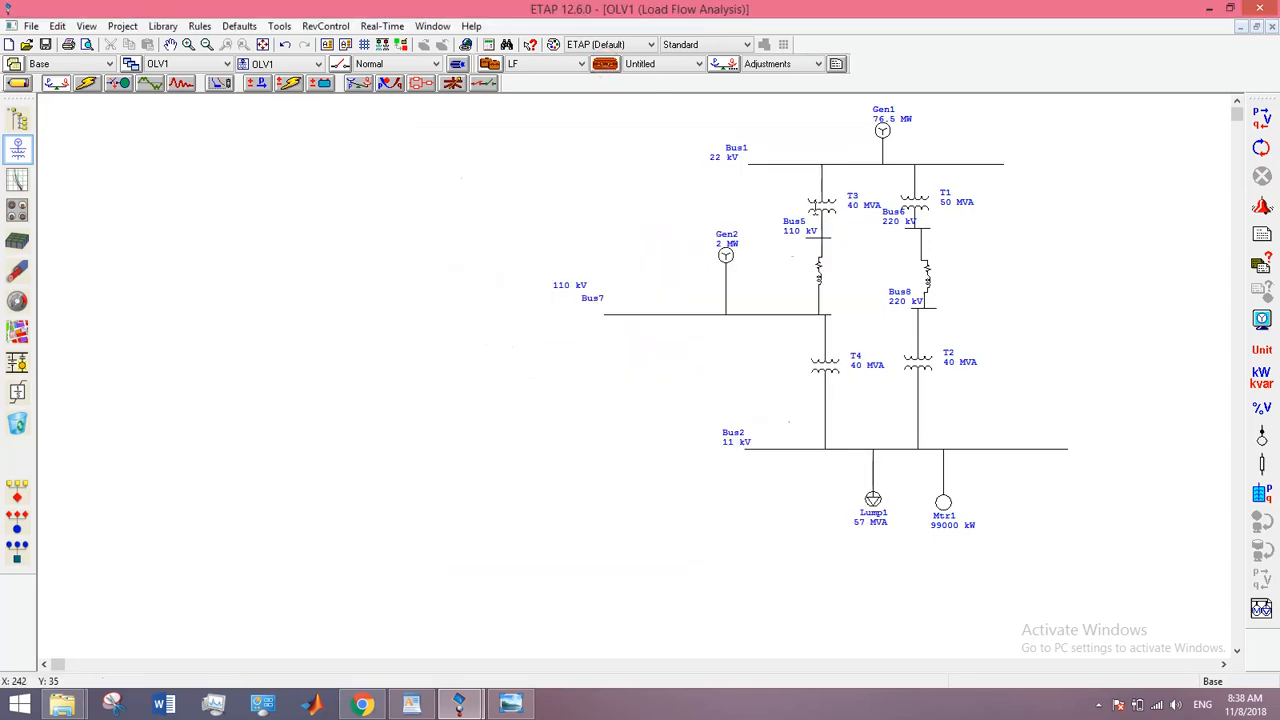
click(1263, 120)
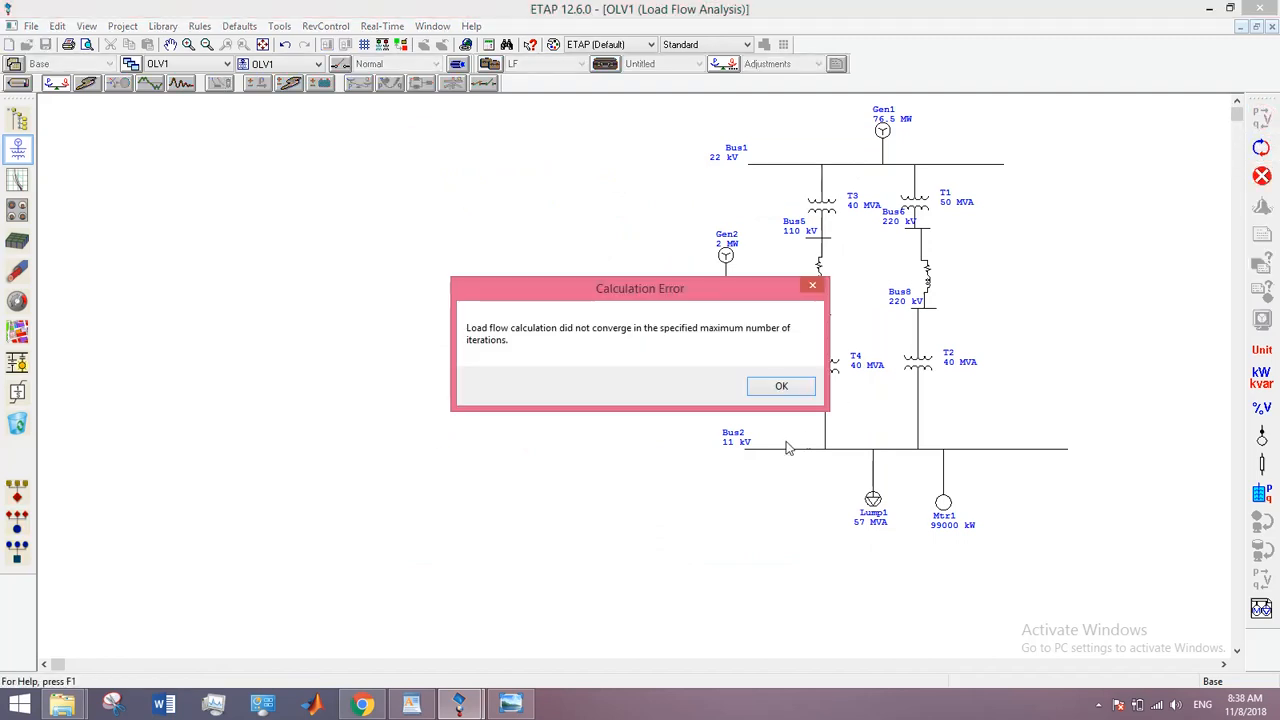
click(781, 387)
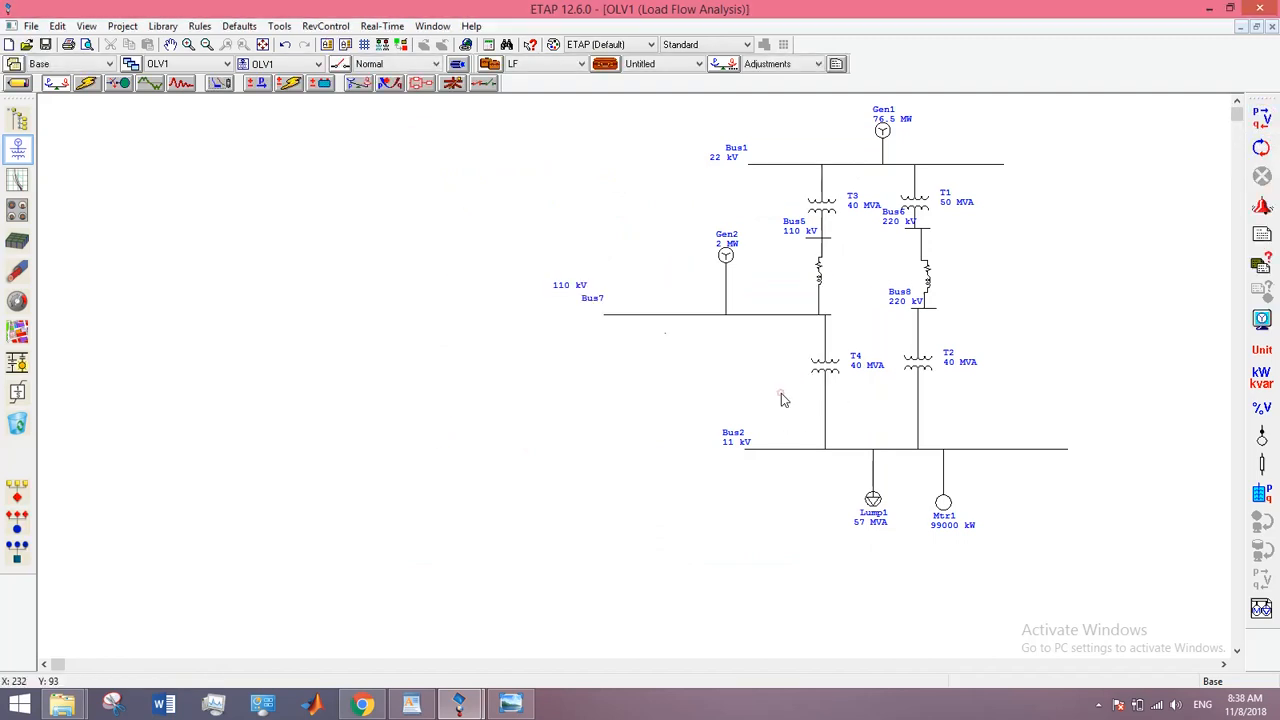
Loosen the Accelerated Gauss-Seidel precision to 0.01 and rerun the load flow
click(605, 63)
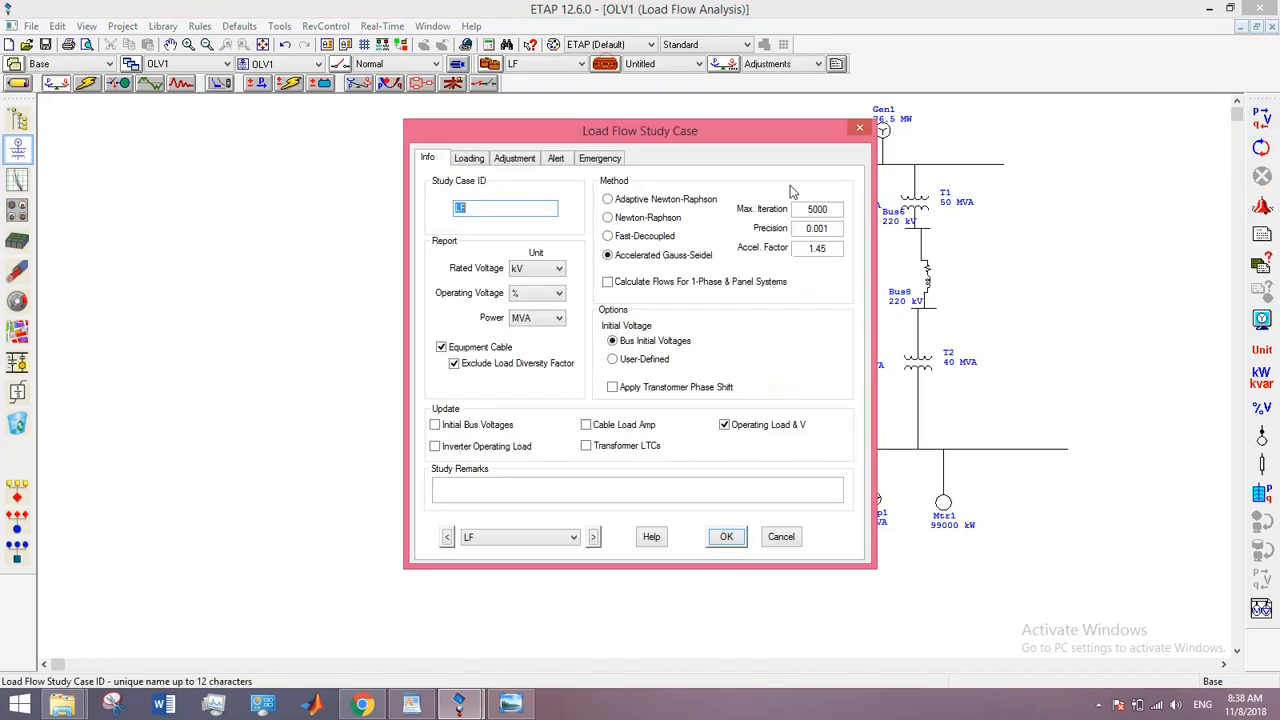
click(822, 228)
key(Return)
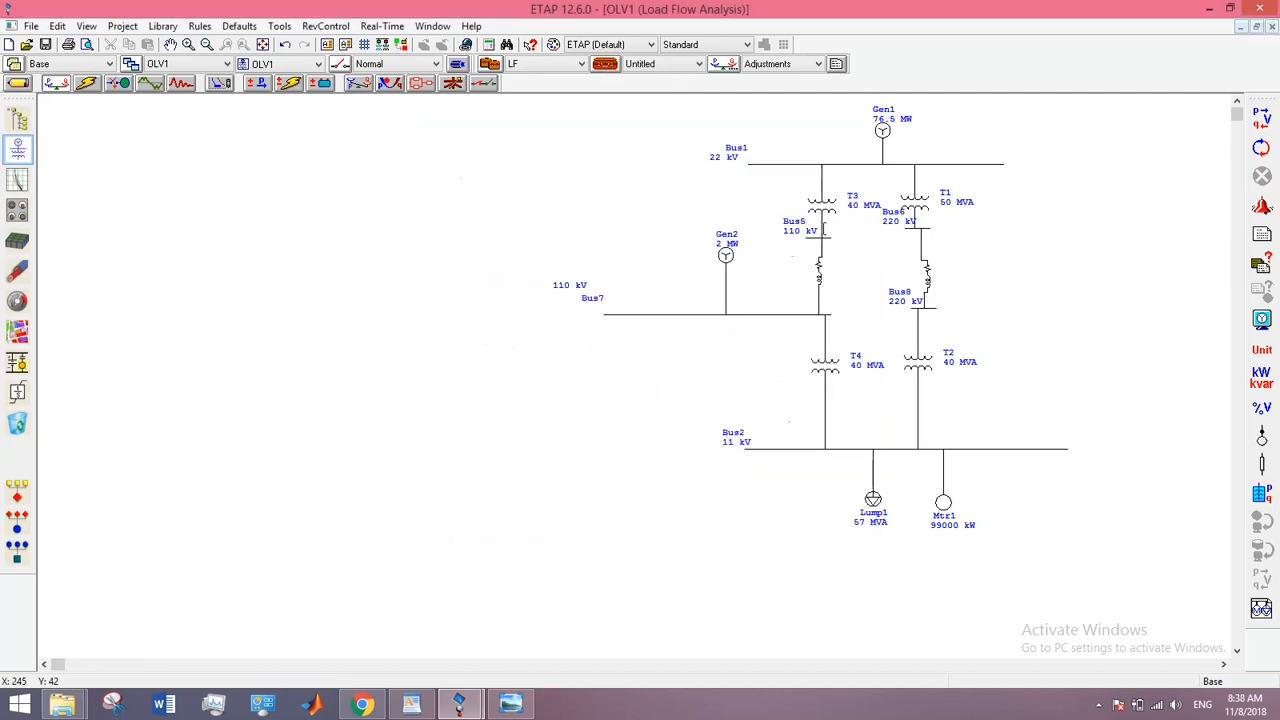
click(1260, 119)
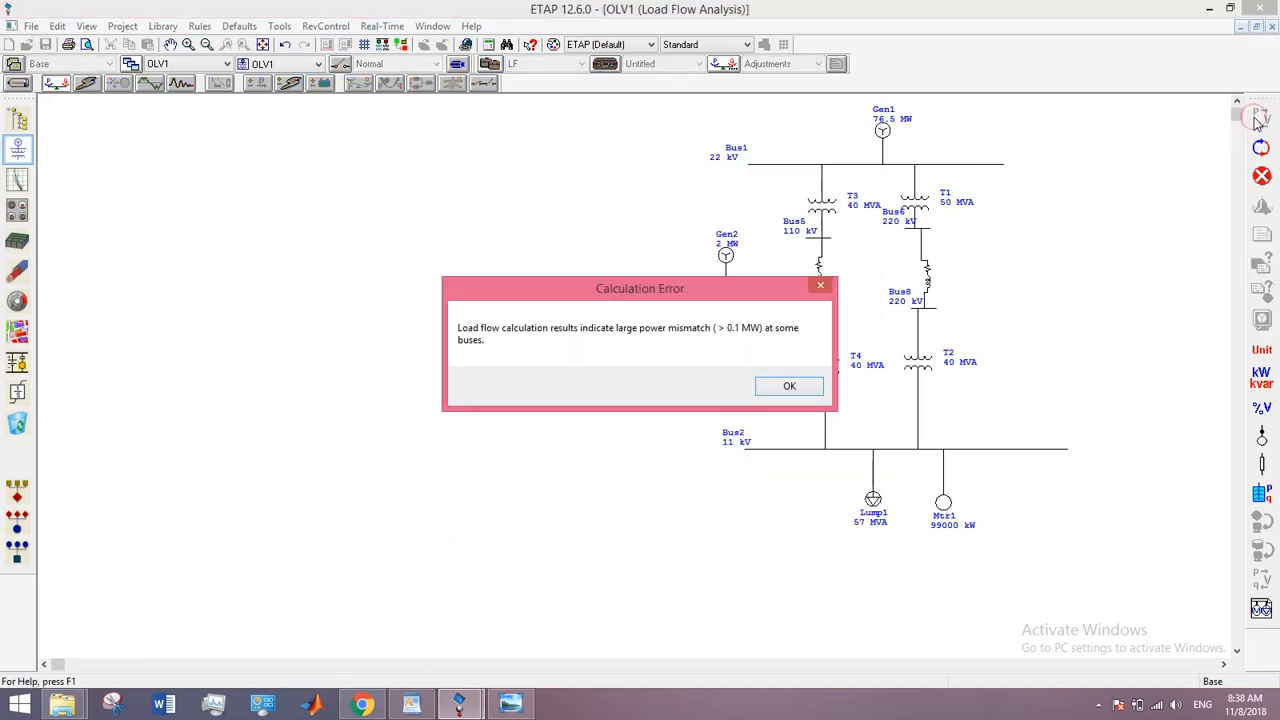
click(796, 386)
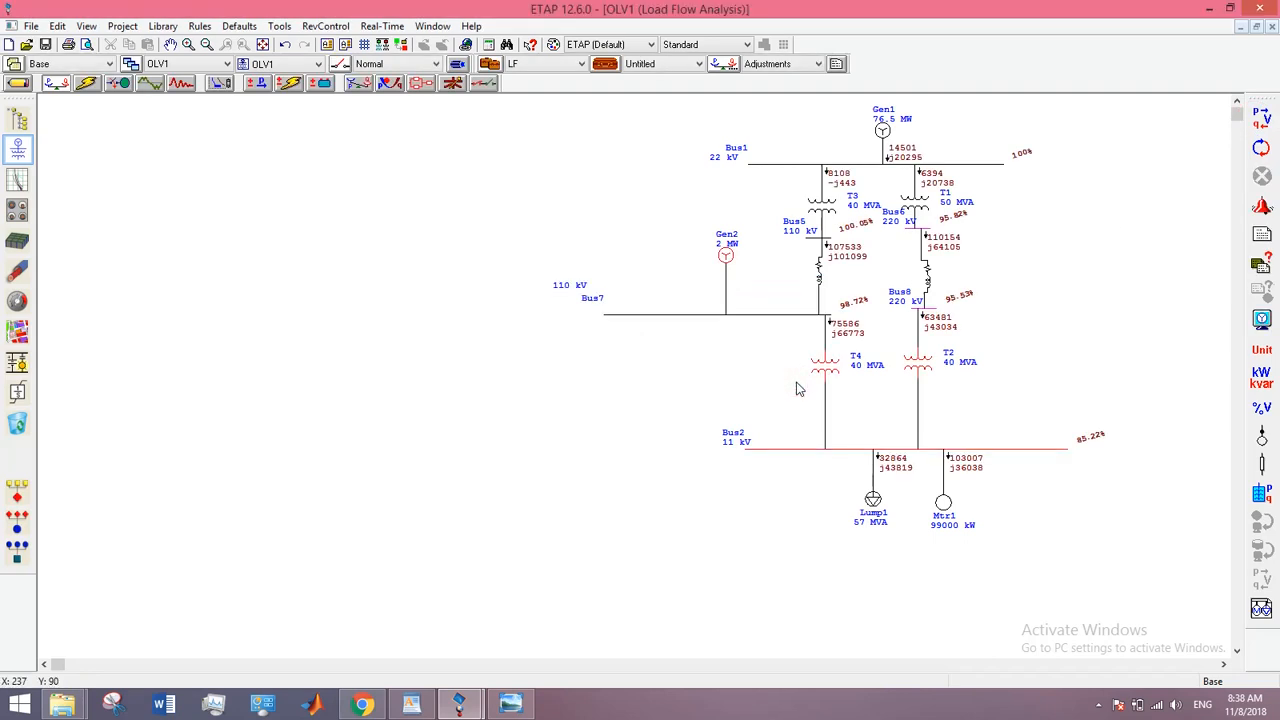
Switch the study case back to the Fast-Decoupled method and set its precision to 0.01
click(604, 64)
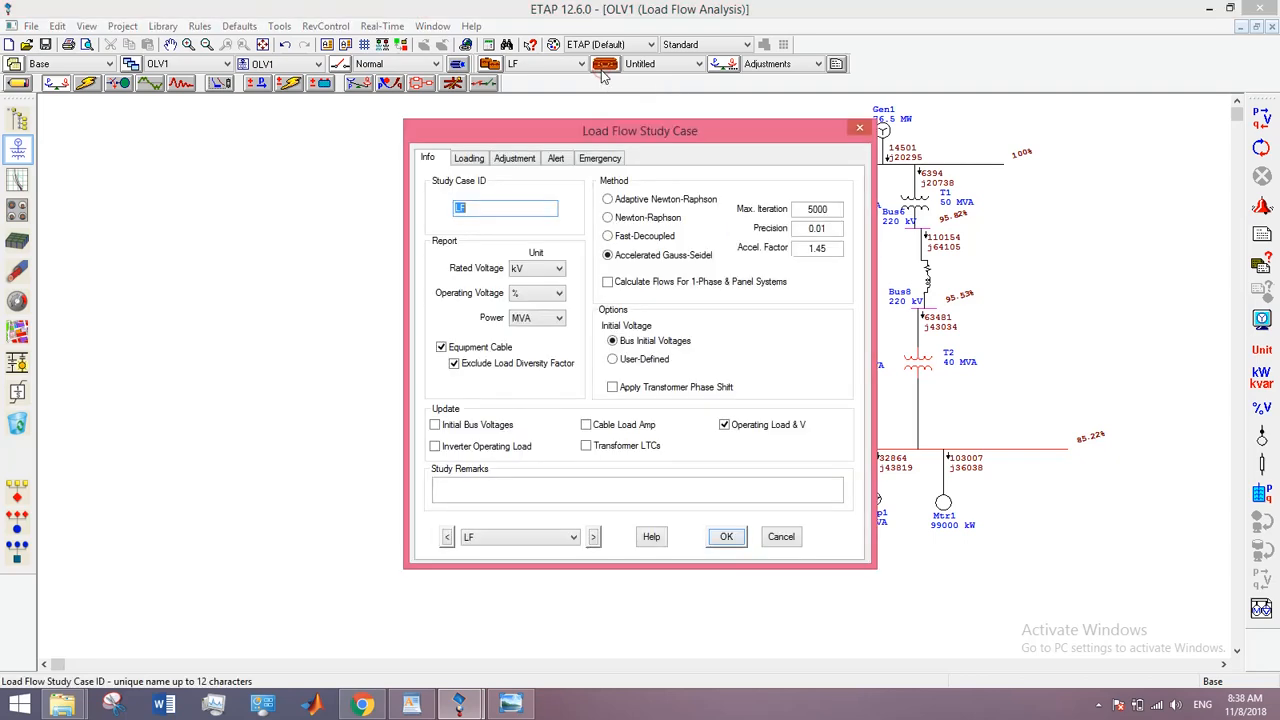
double_click(828, 229)
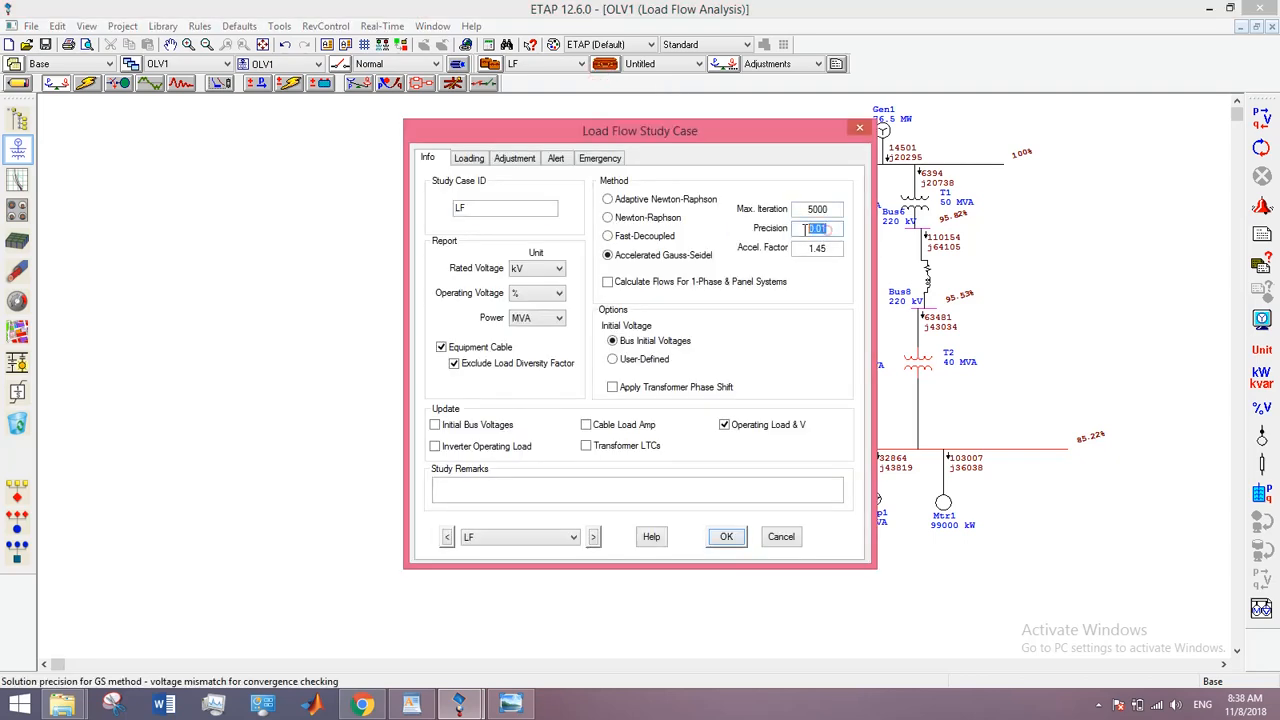
click(656, 237)
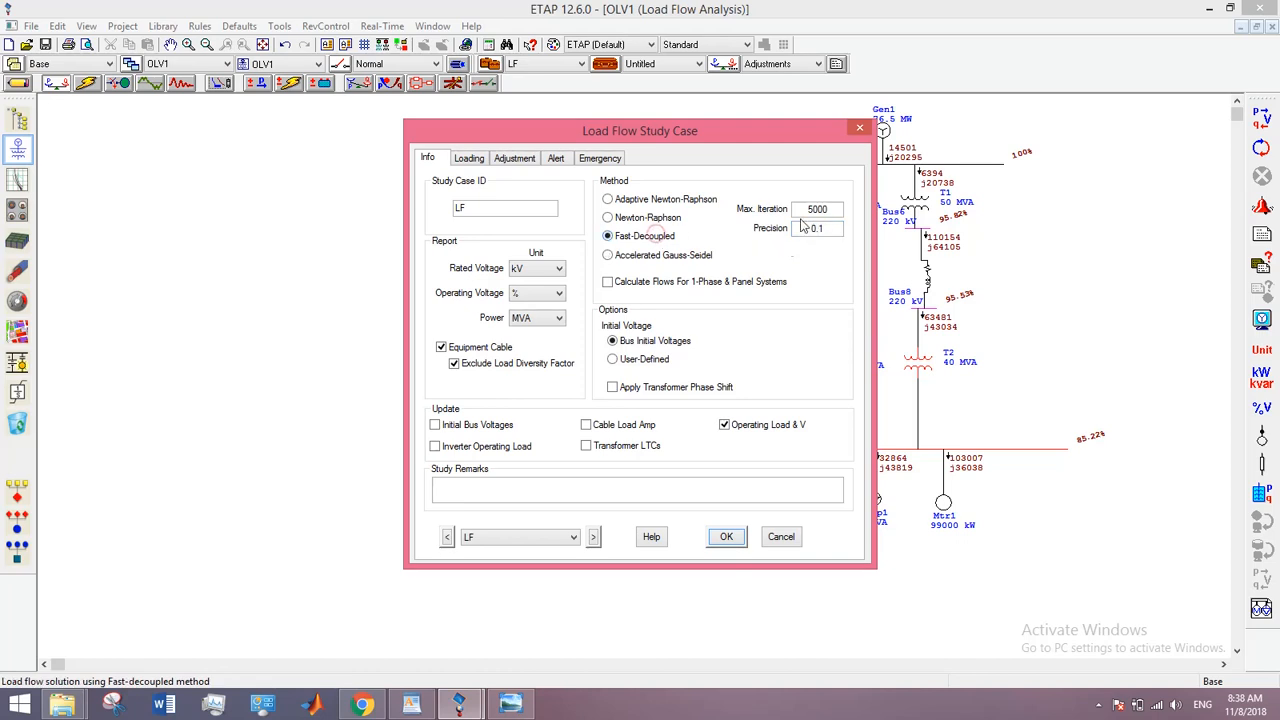
click(820, 229)
text(0)
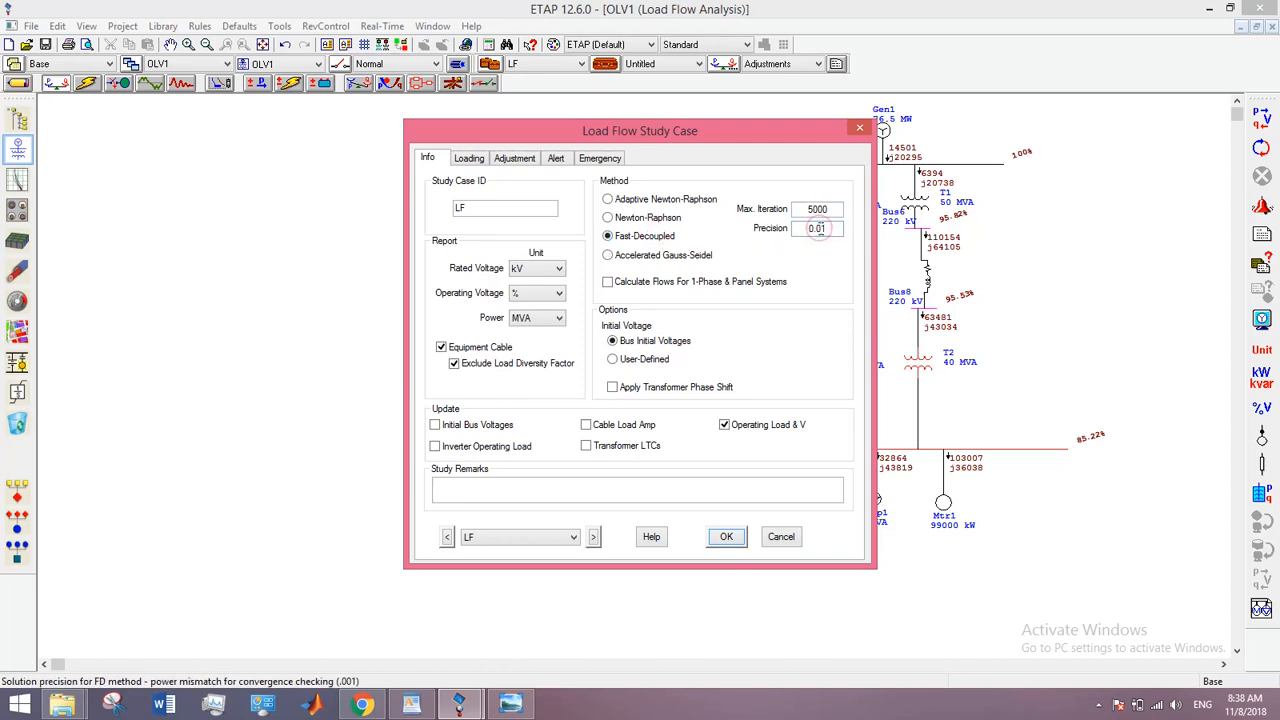
key(Return)
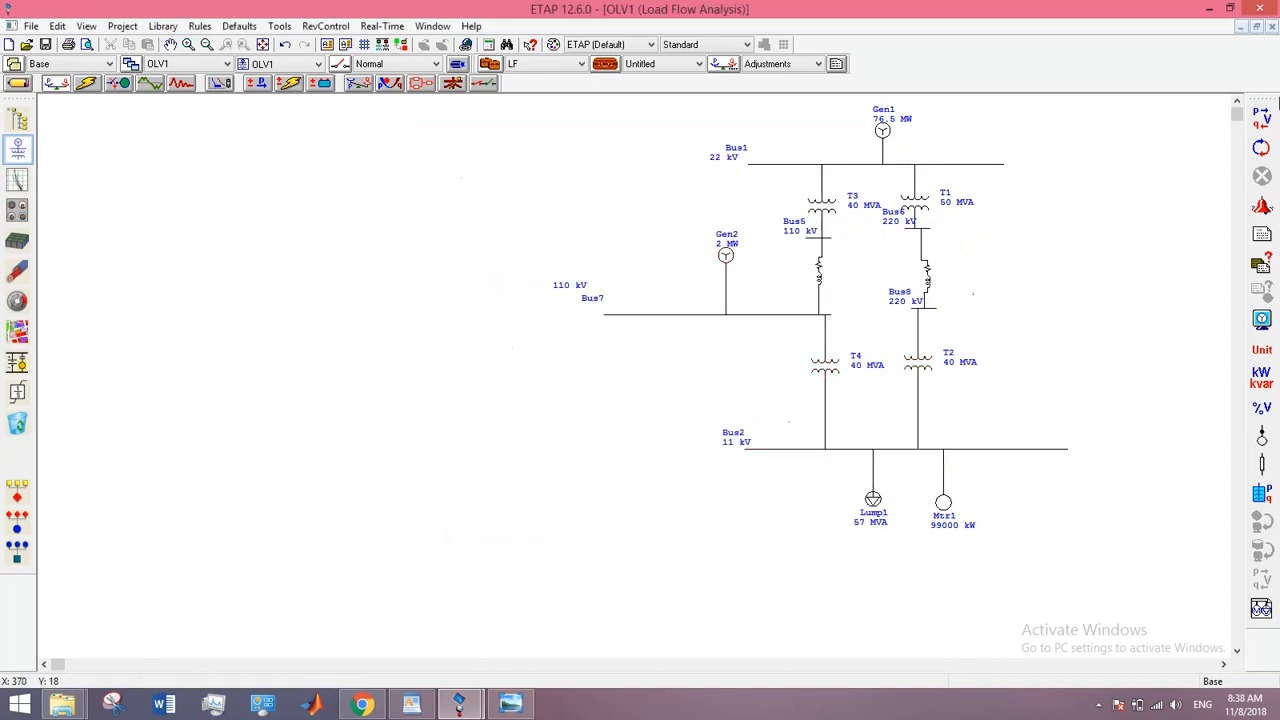
Run the load flow with the Fast-Decoupled method and dismiss the calculation message
click(1264, 119)
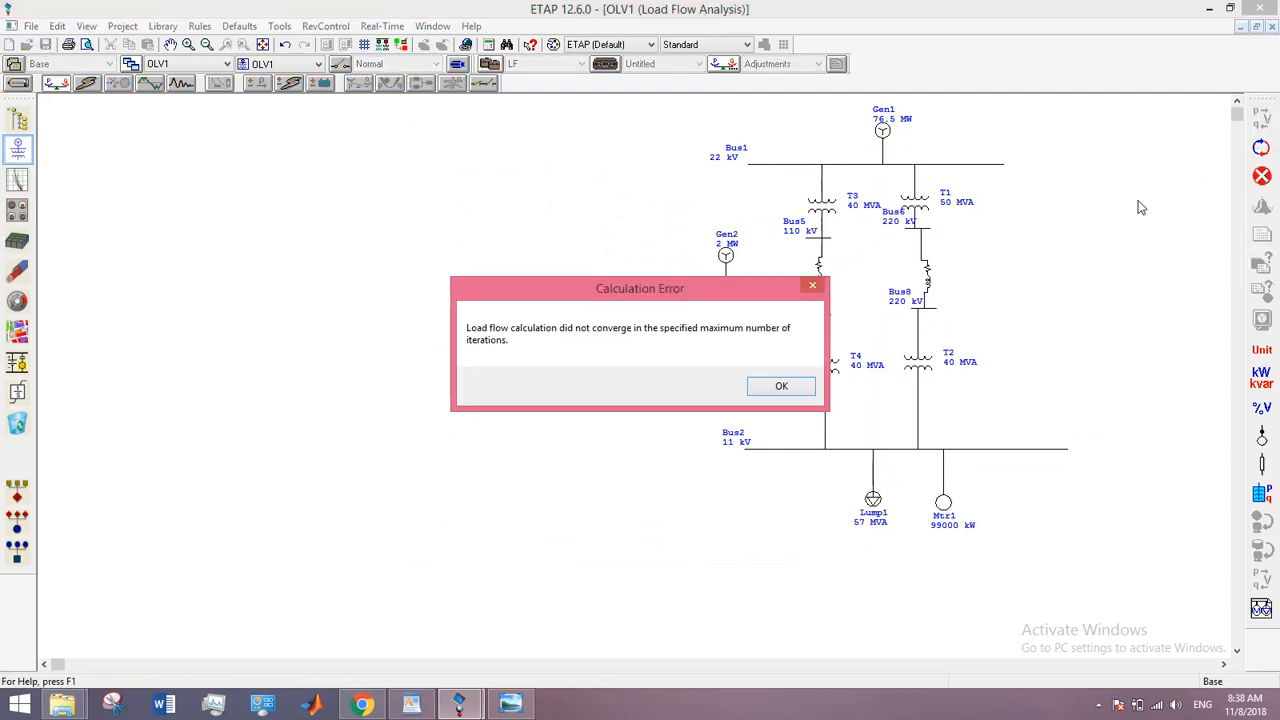
click(785, 388)
Switch the load flow study case to the Newton-Raphson method and rerun the load flow
click(605, 63)
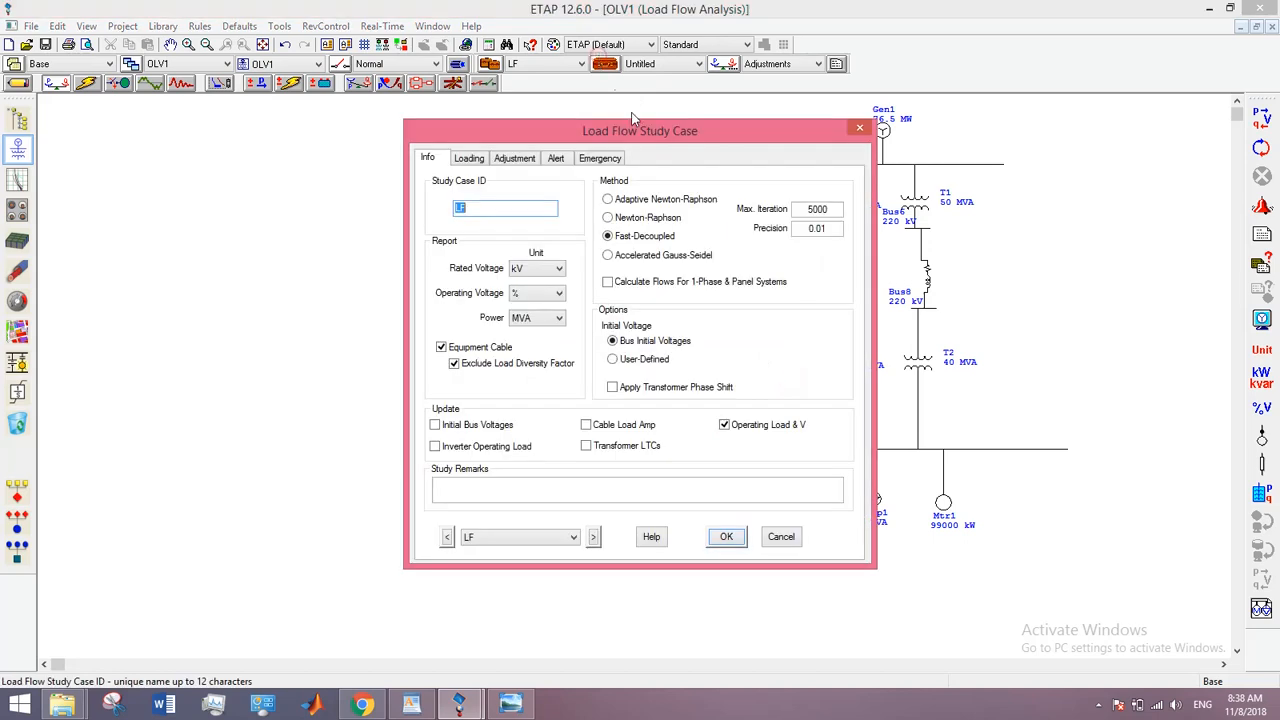
click(669, 220)
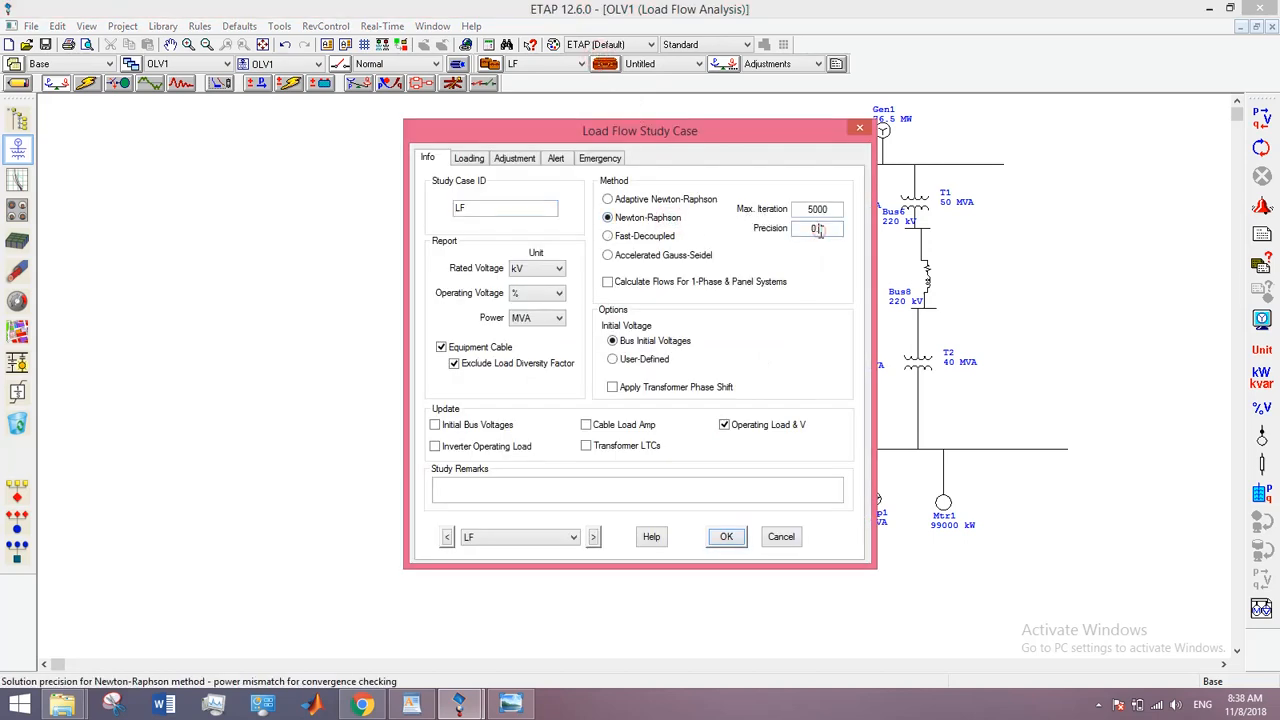
key(Return)
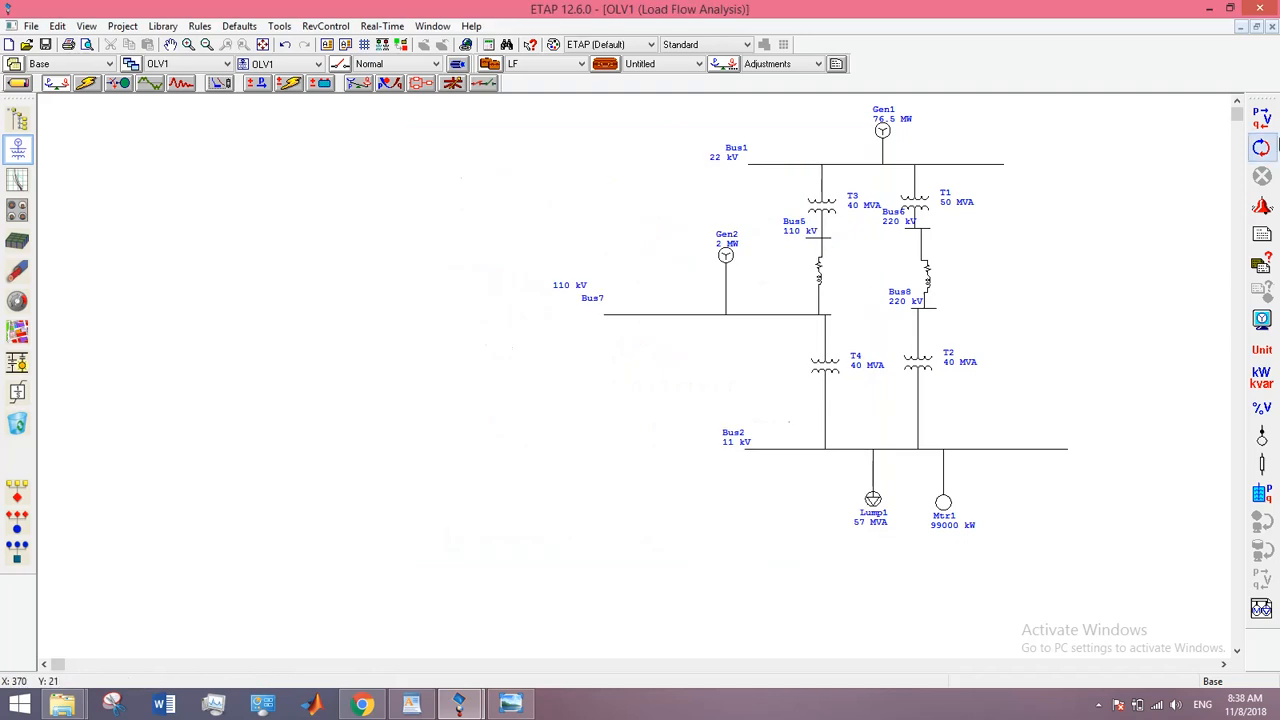
click(1260, 120)
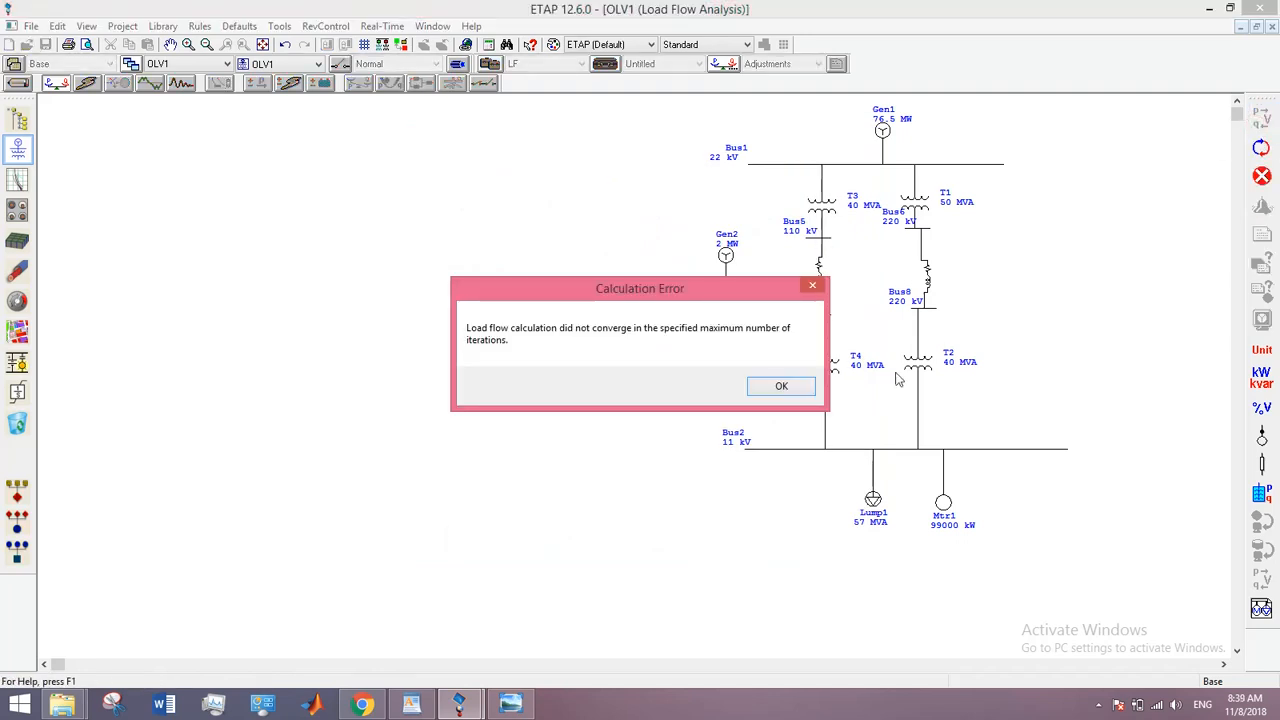
click(781, 387)
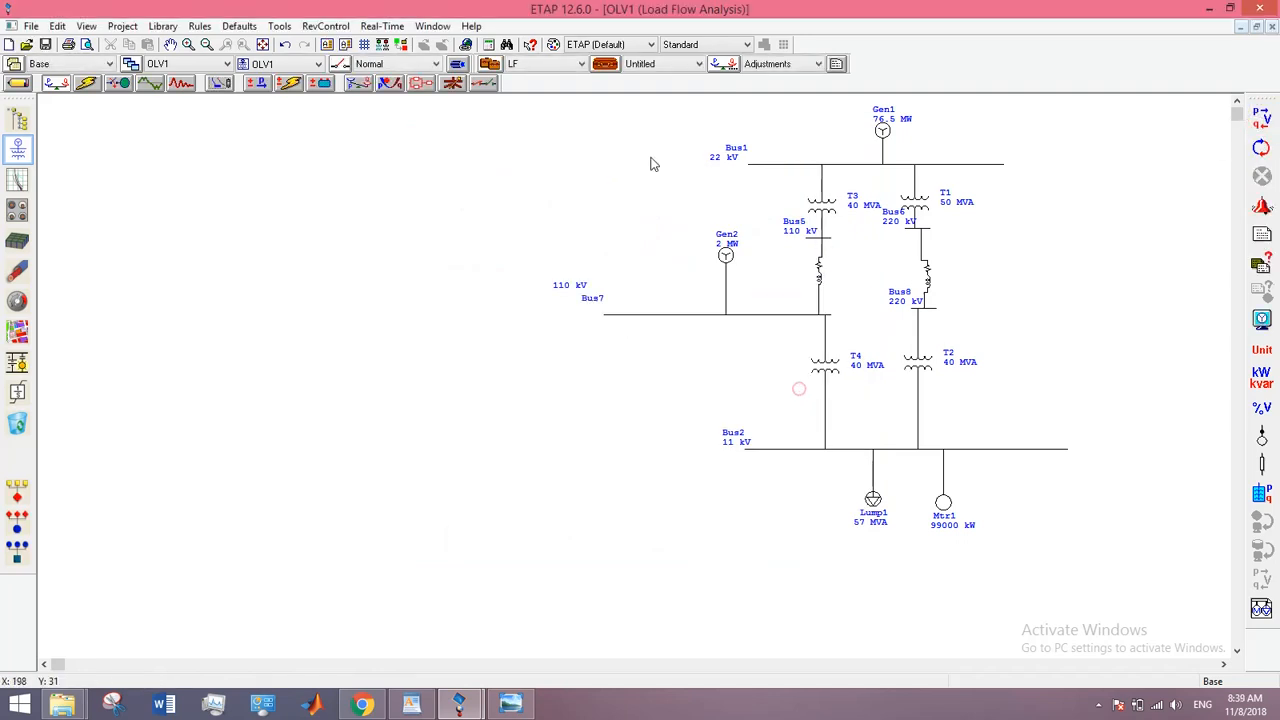
Switch the study case to the Adaptive Newton-Raphson method with 0.01 precision and rerun the load flow
click(604, 64)
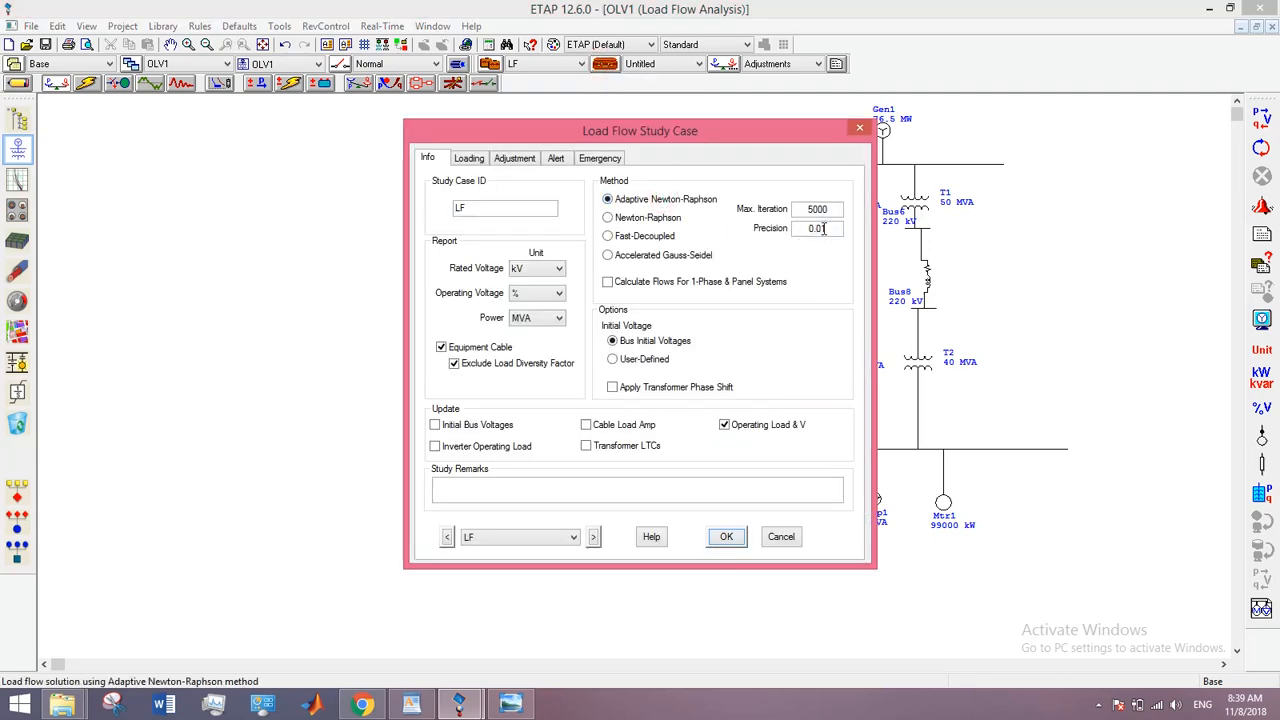
click(727, 538)
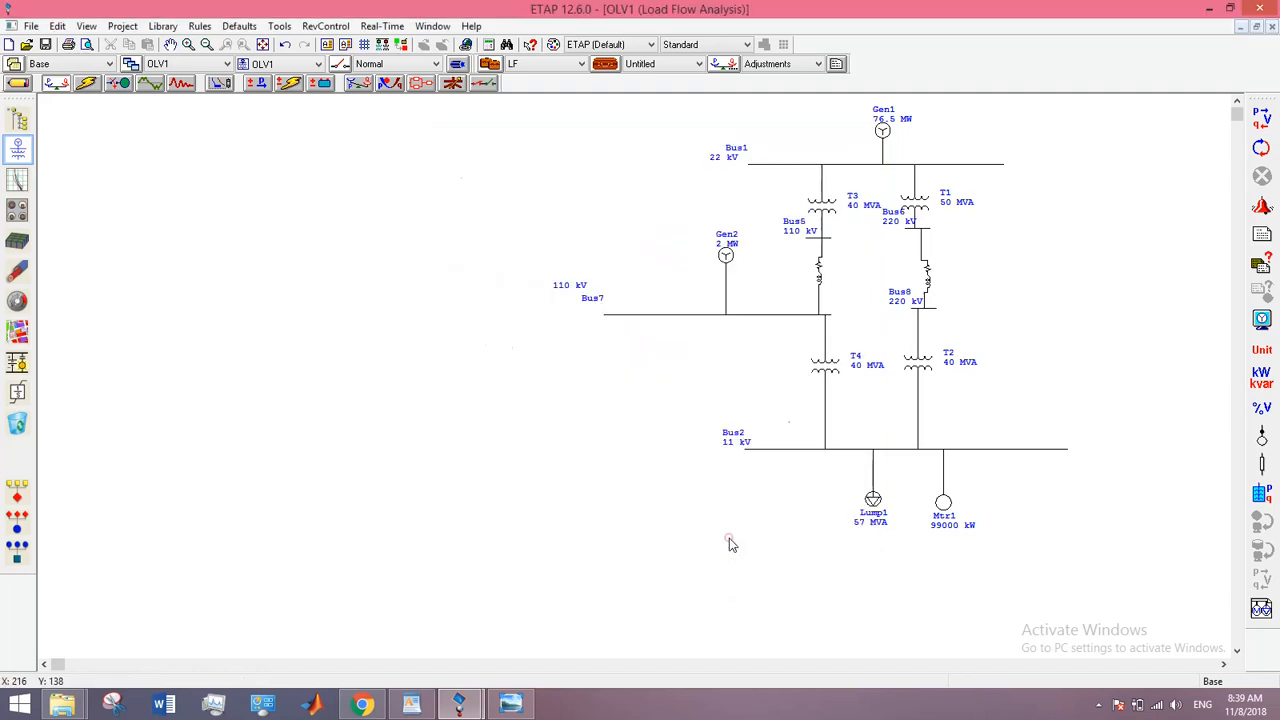
click(1260, 118)
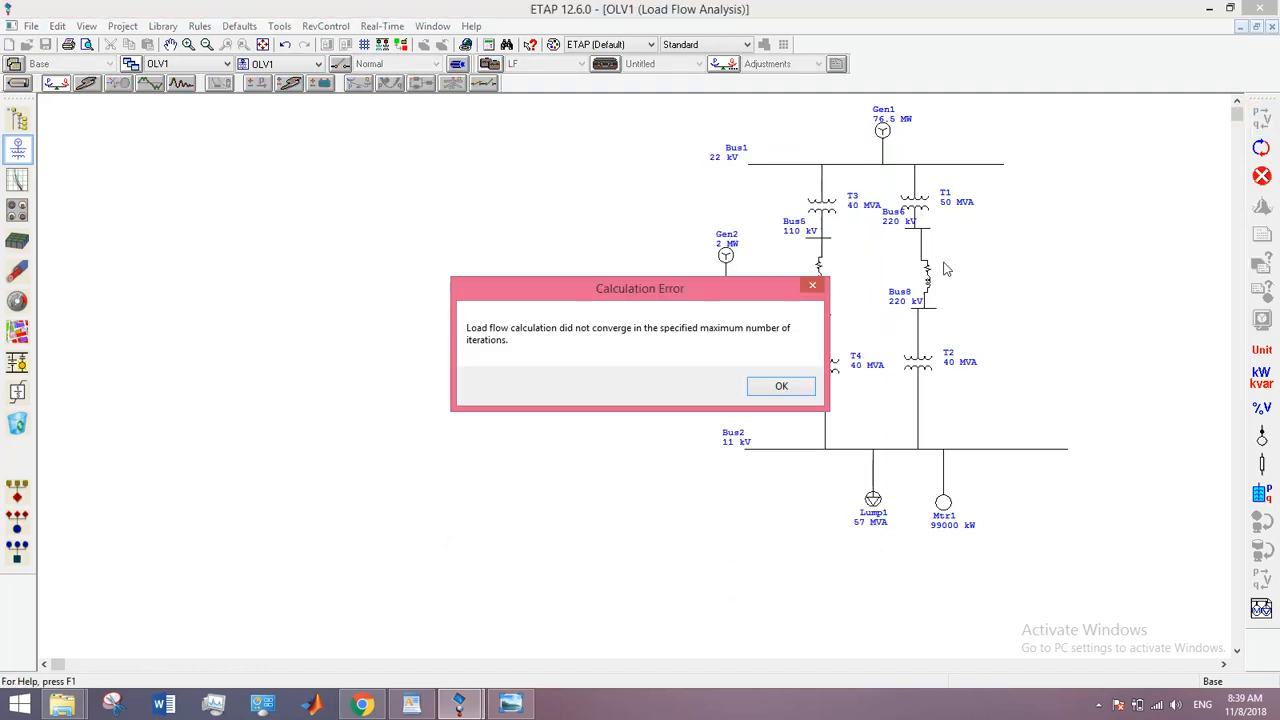
click(781, 387)
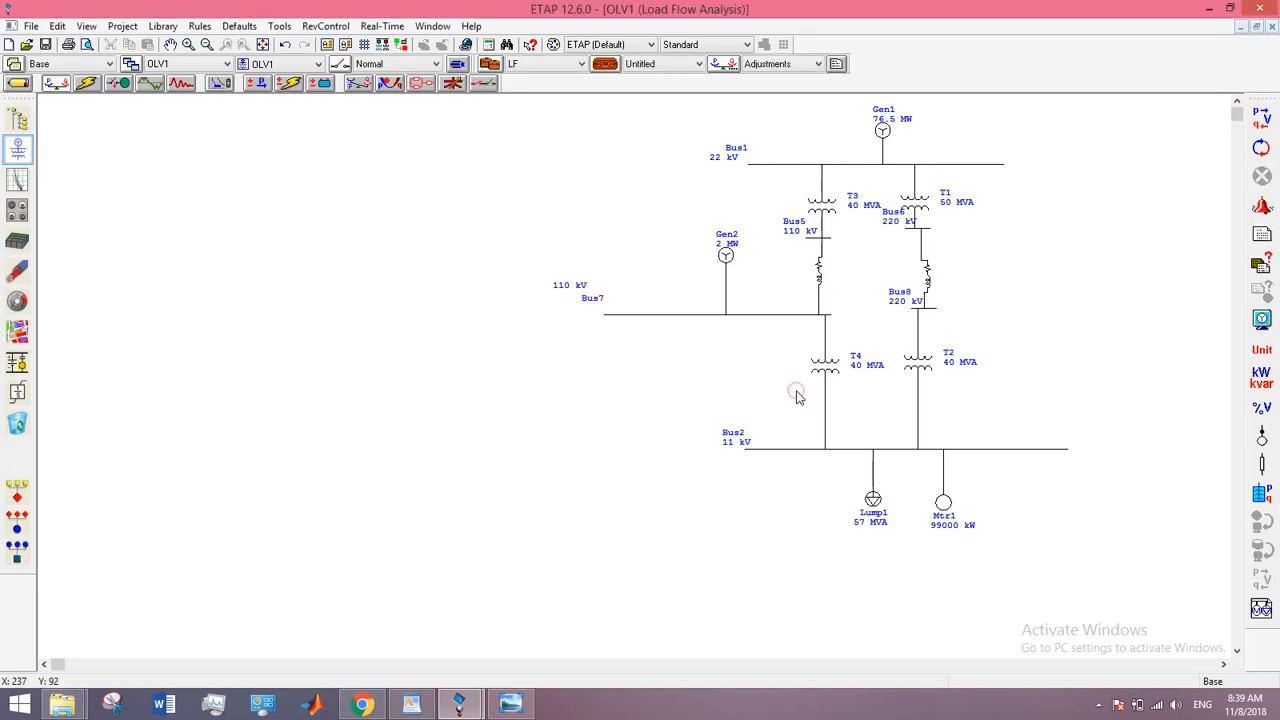
Select the Accelerated Gauss-Seidel method in the study case and rerun the load flow to show its results on the diagram
click(605, 63)
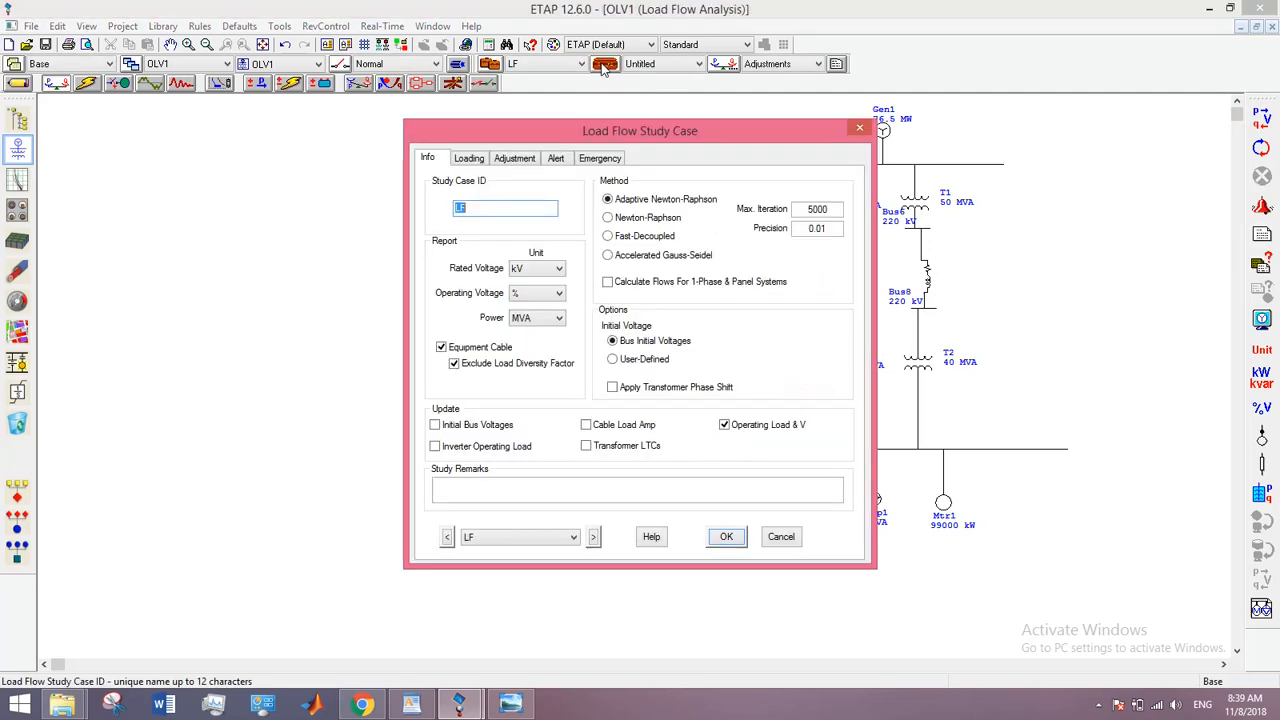
click(636, 257)
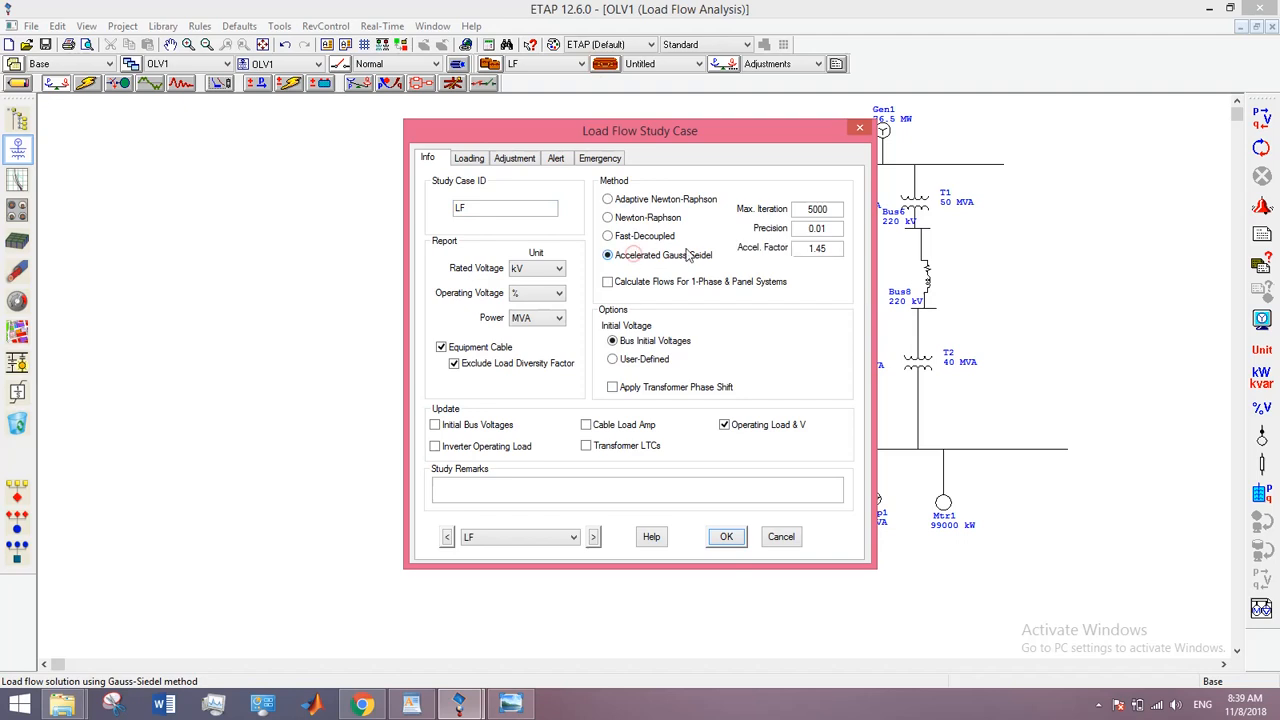
click(725, 537)
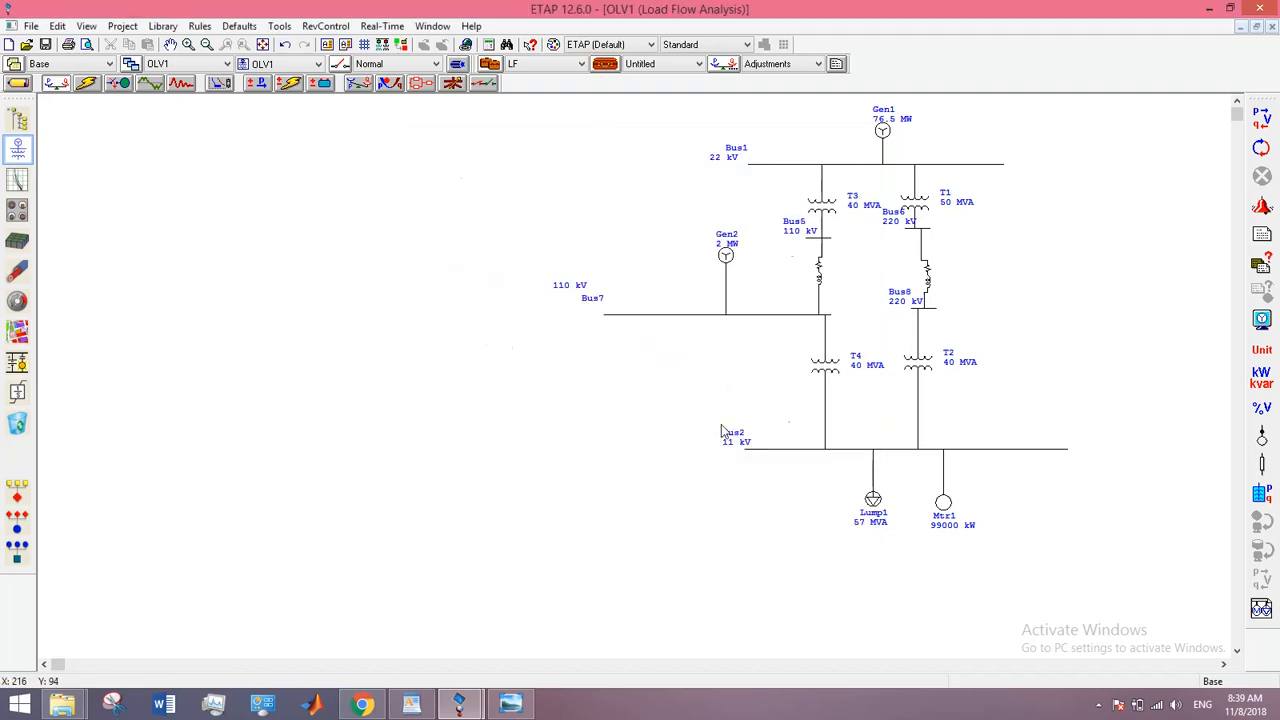
click(1265, 118)
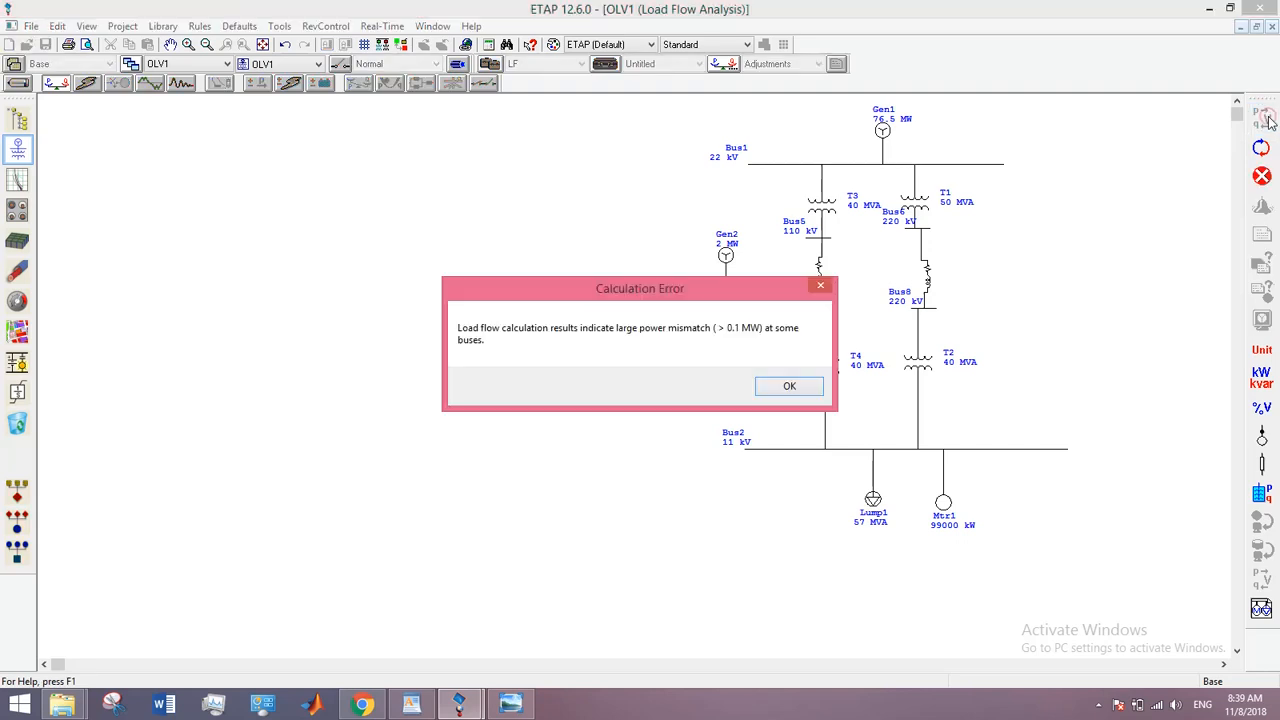
click(790, 387)
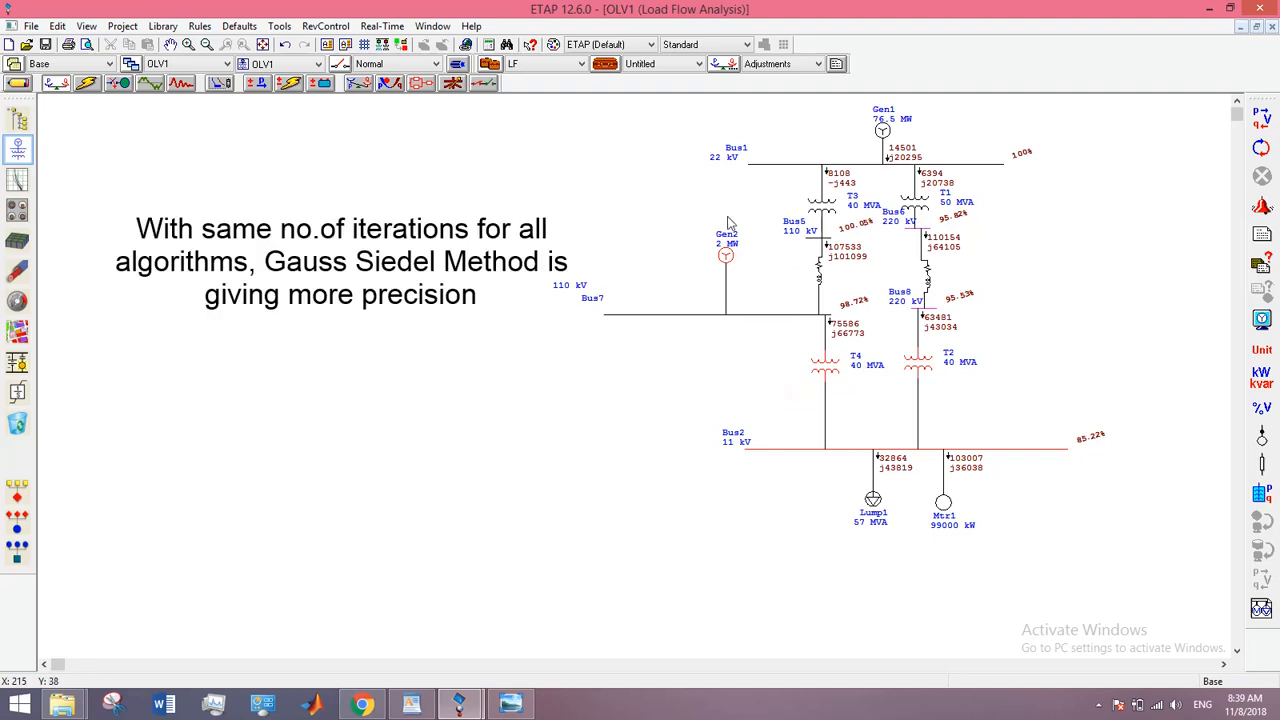